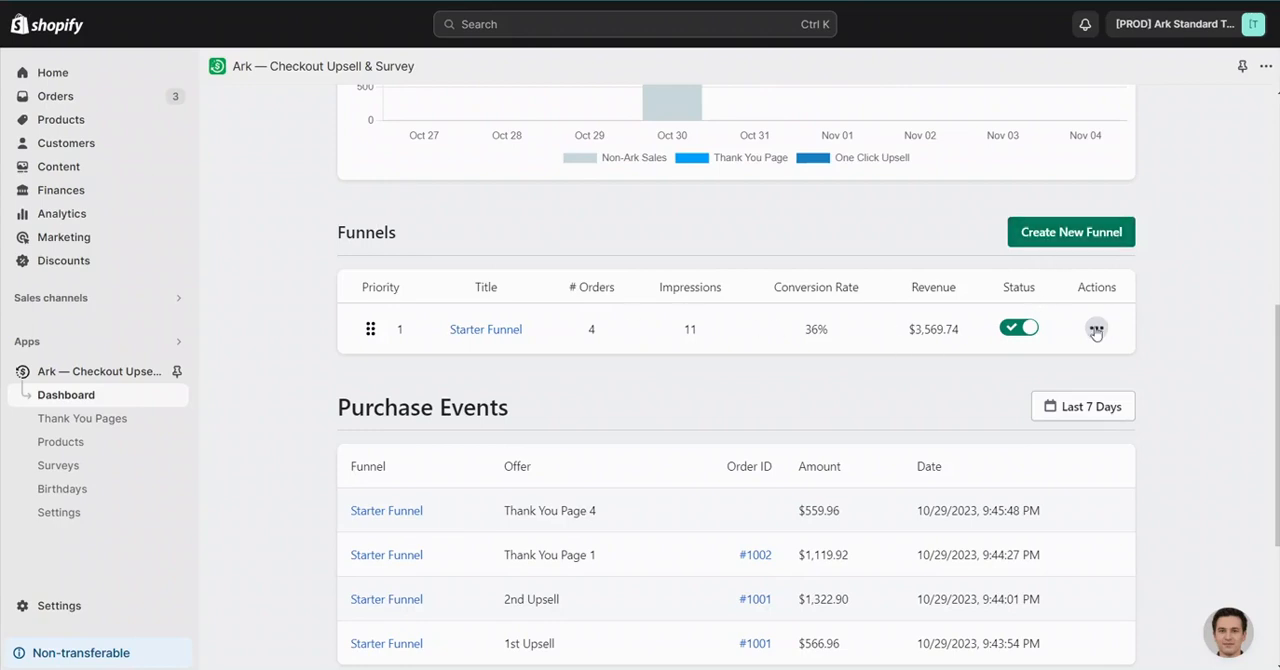
# - Open the Starter Funnel from the Funnels list and review its upsell, downsell and thank you page branches
pyautogui.click(1096, 330)
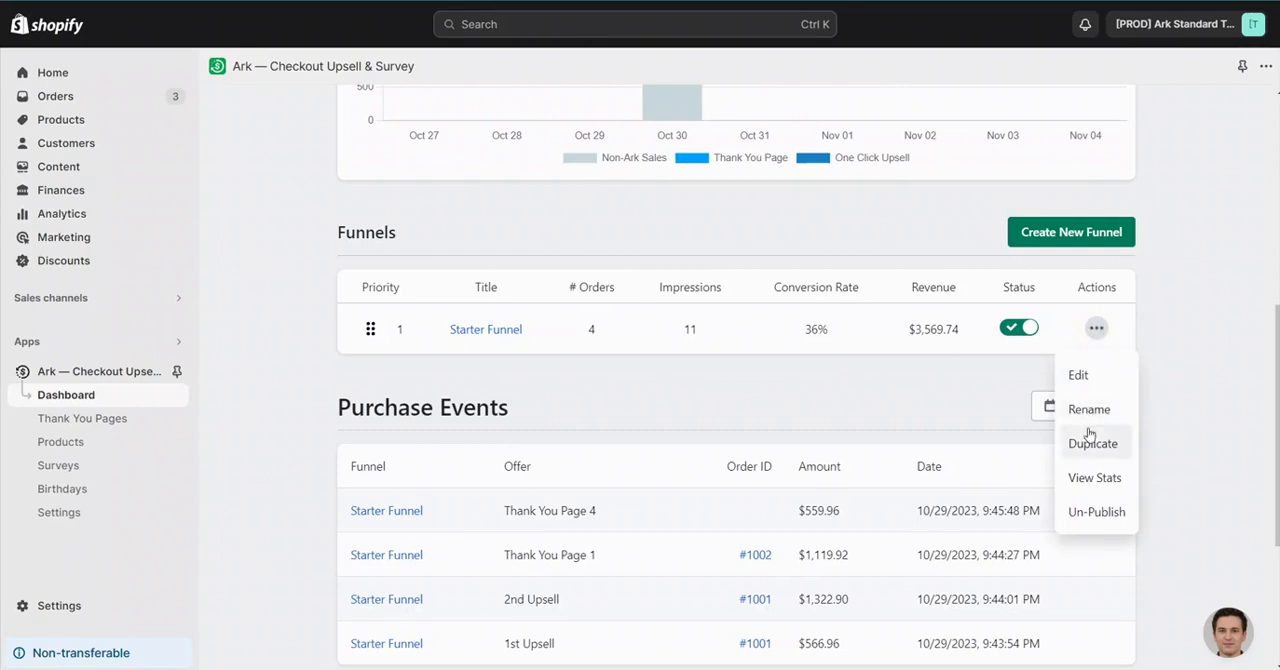
pyautogui.click(1187, 362)
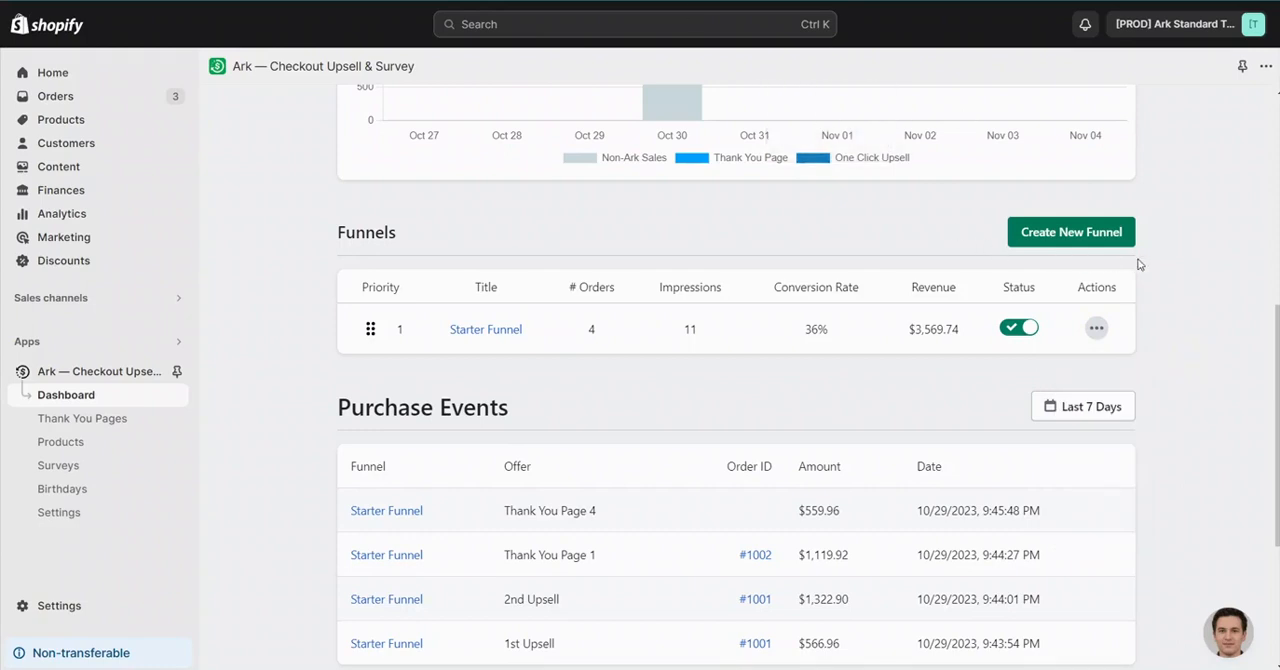
pyautogui.click(489, 336)
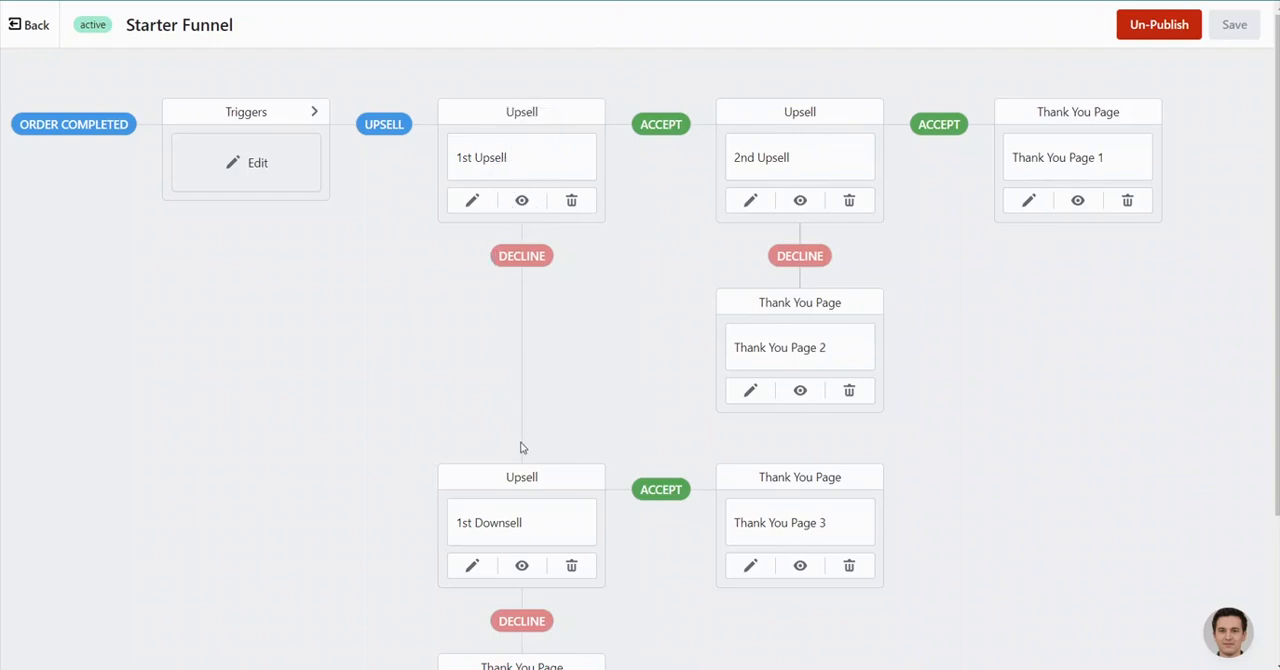
pyautogui.scroll(-1, 515, 480)
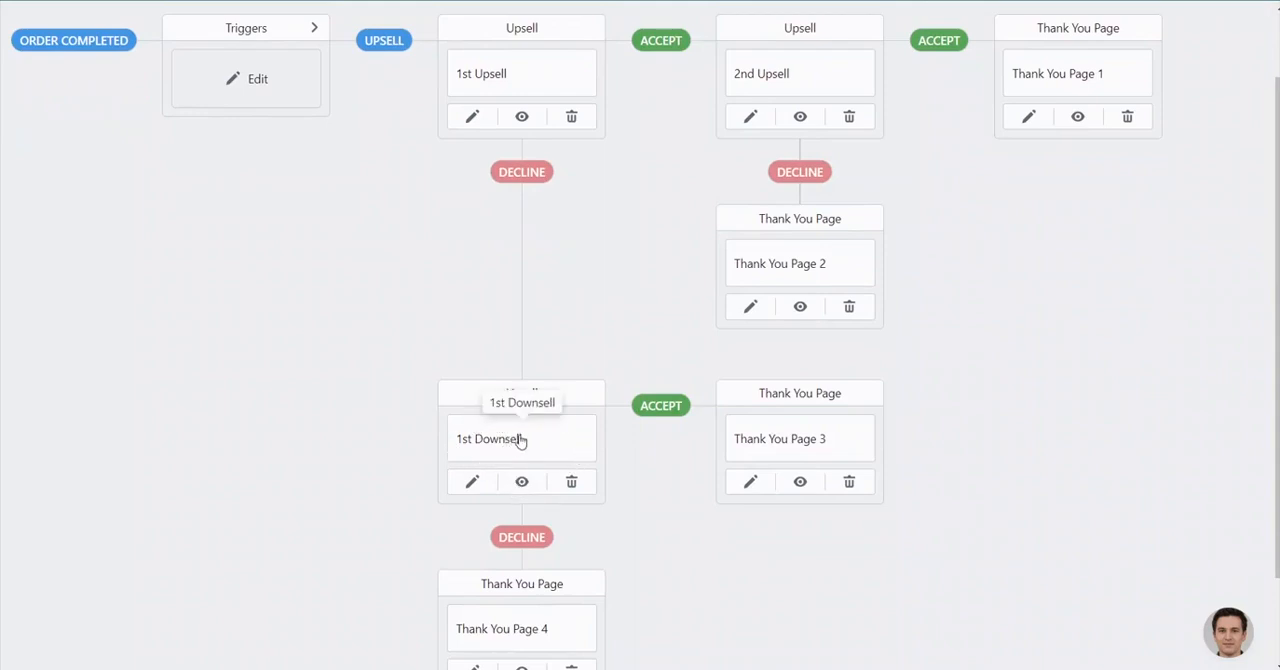
pyautogui.scroll(-1, 522, 438)
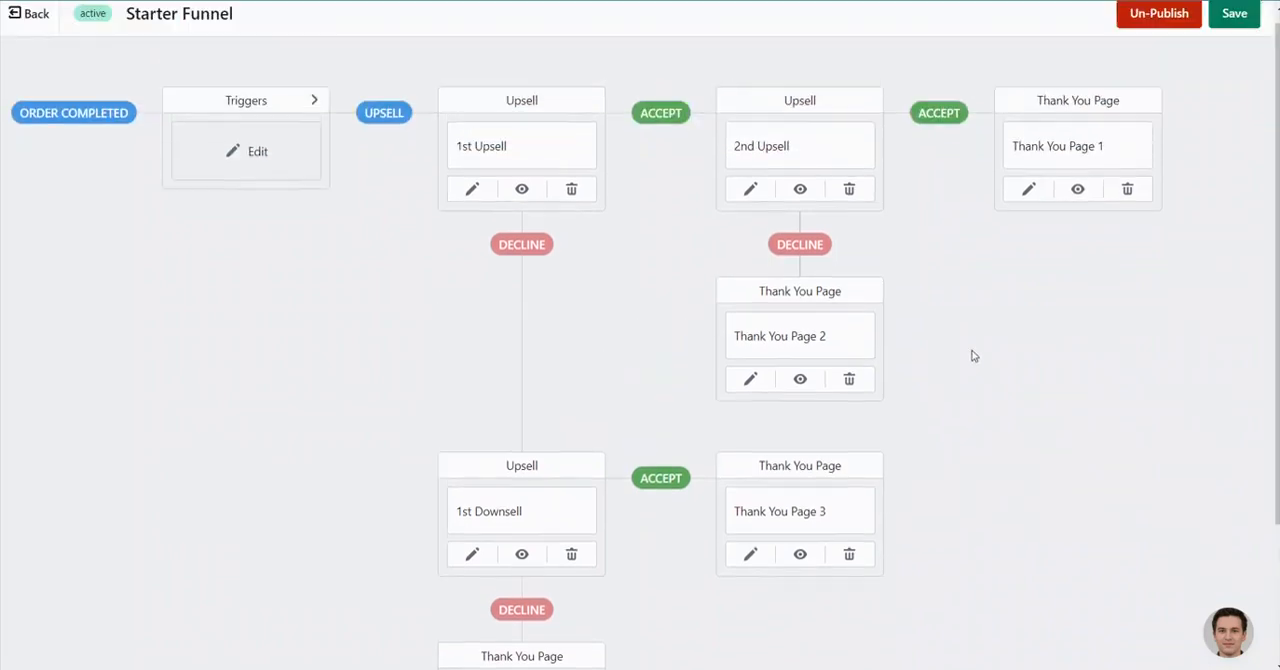
pyautogui.scroll(3, 970, 355)
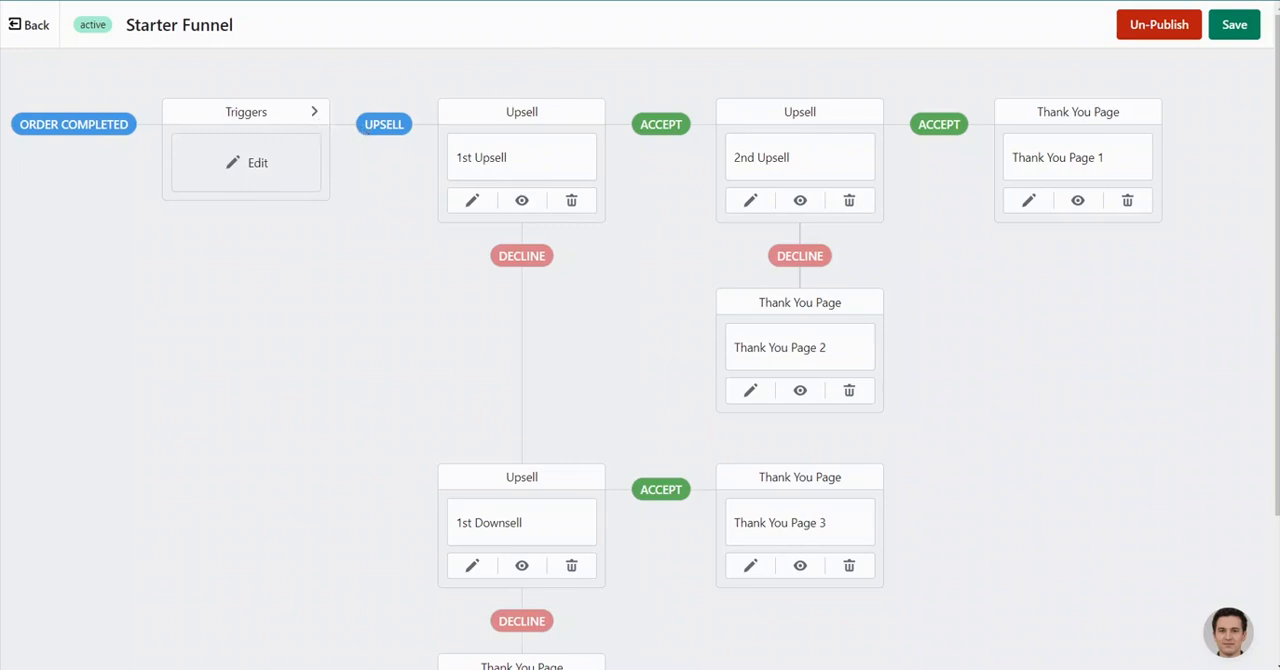
# - Try replacing the funnel's All Orders trigger with two Customer Info conditions on Accepts Marketing, and restore the All Orders trigger
pyautogui.click(278, 170)
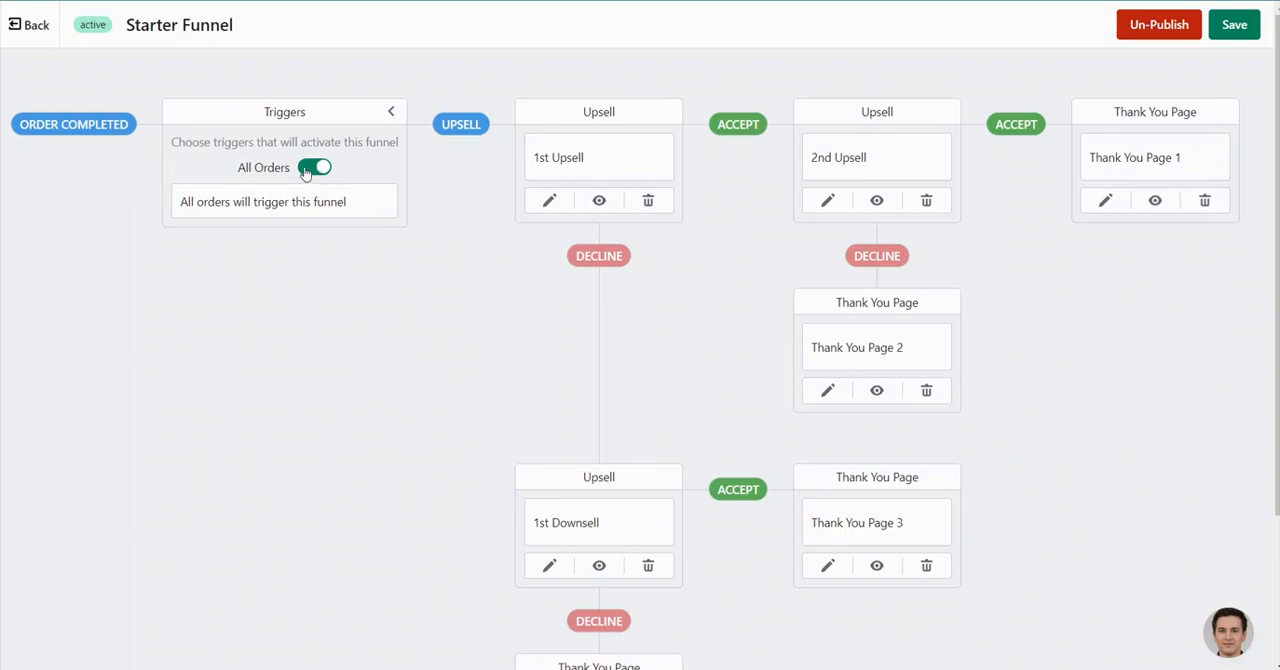
pyautogui.click(318, 168)
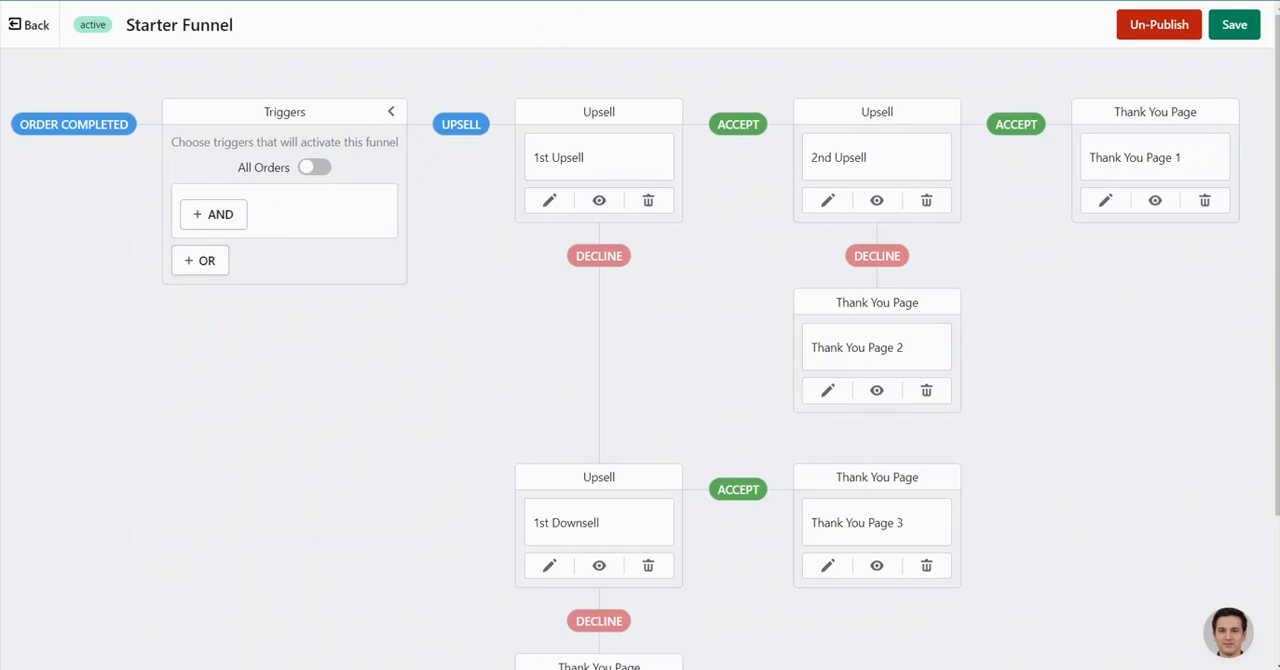
pyautogui.click(316, 167)
pyautogui.click(318, 167)
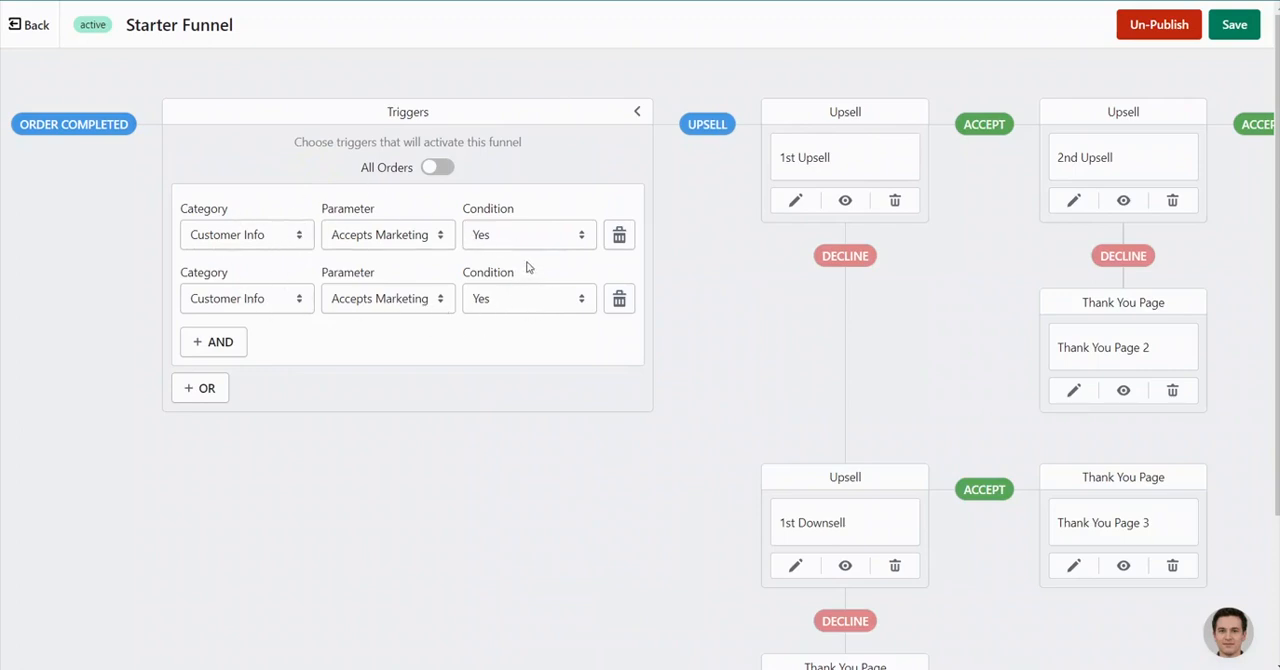
pyautogui.click(409, 245)
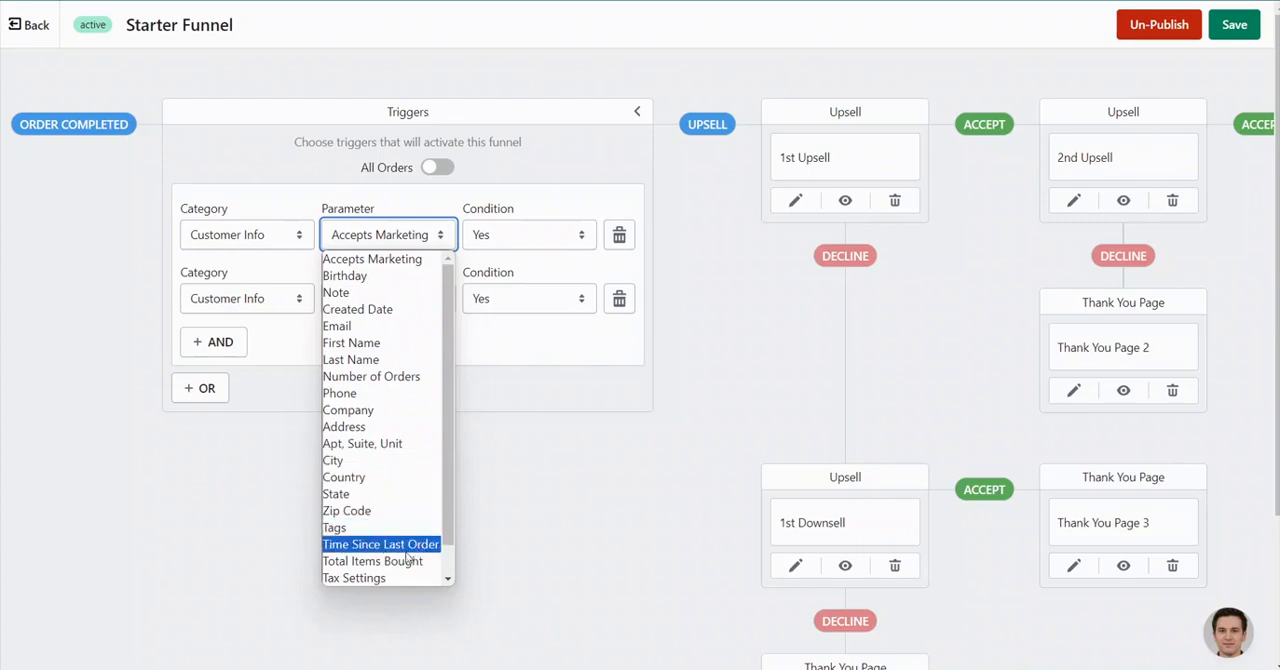
pyautogui.click(500, 345)
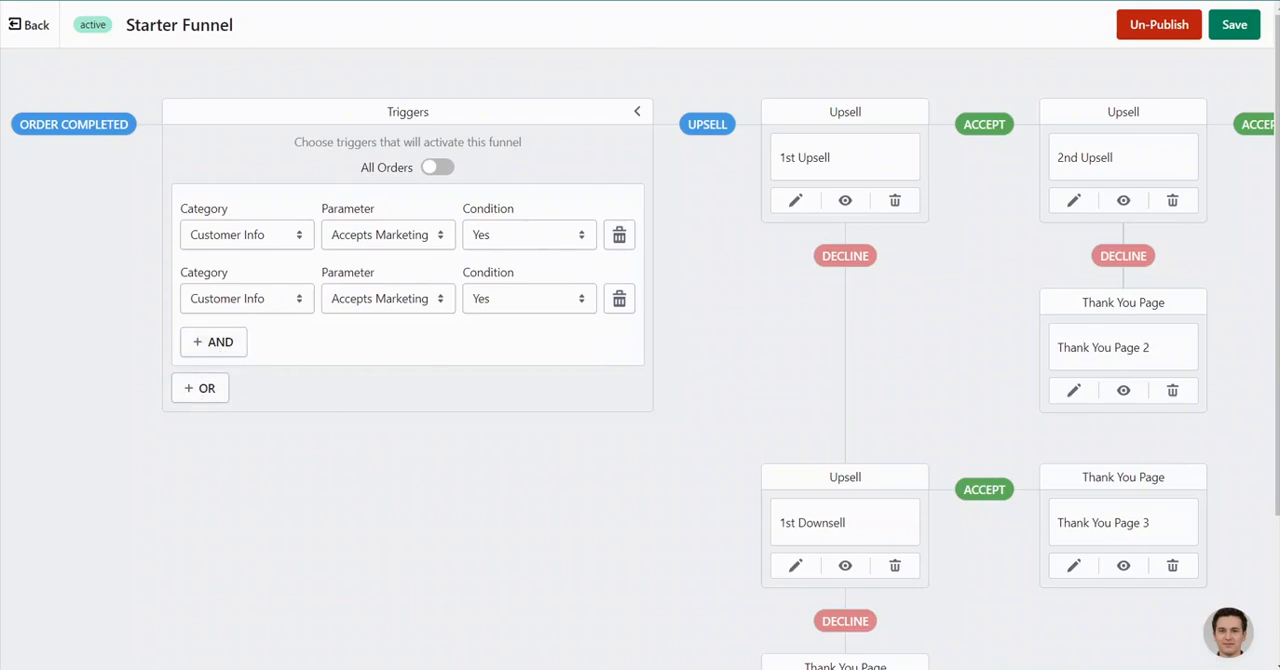
pyautogui.click(437, 168)
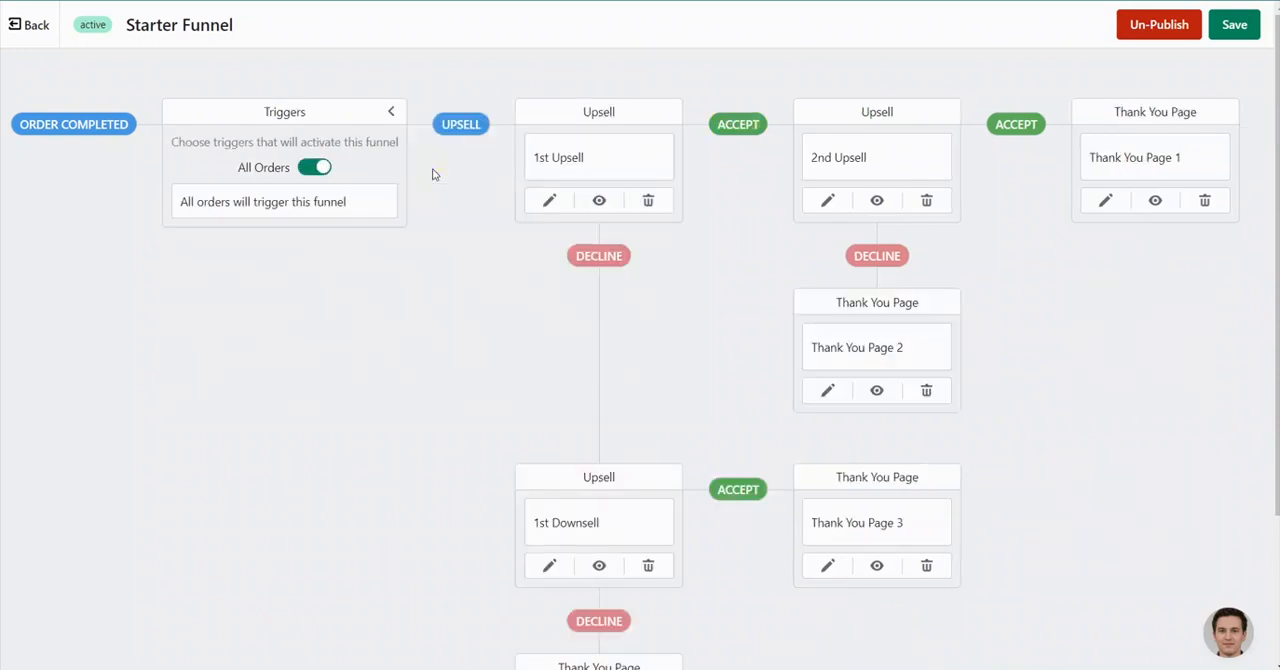
pyautogui.click(391, 111)
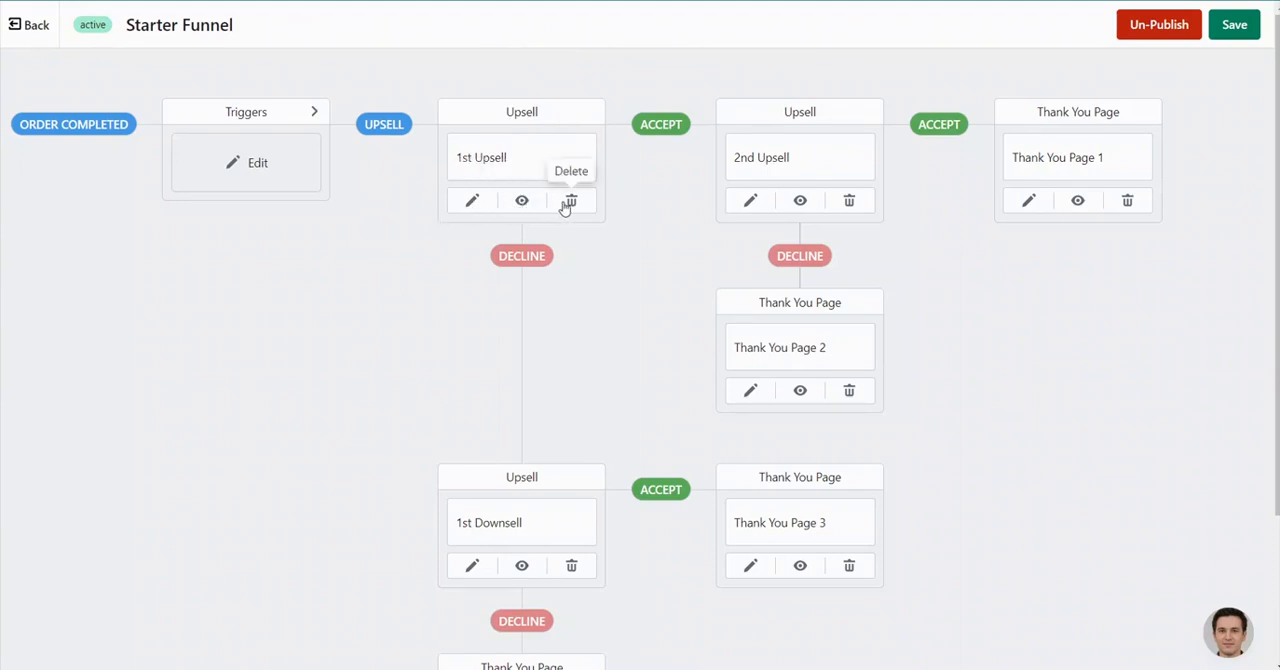
# - Open the 1st Upsell offer for editing and review its customer preview, setting sections and offer title
pyautogui.click(473, 201)
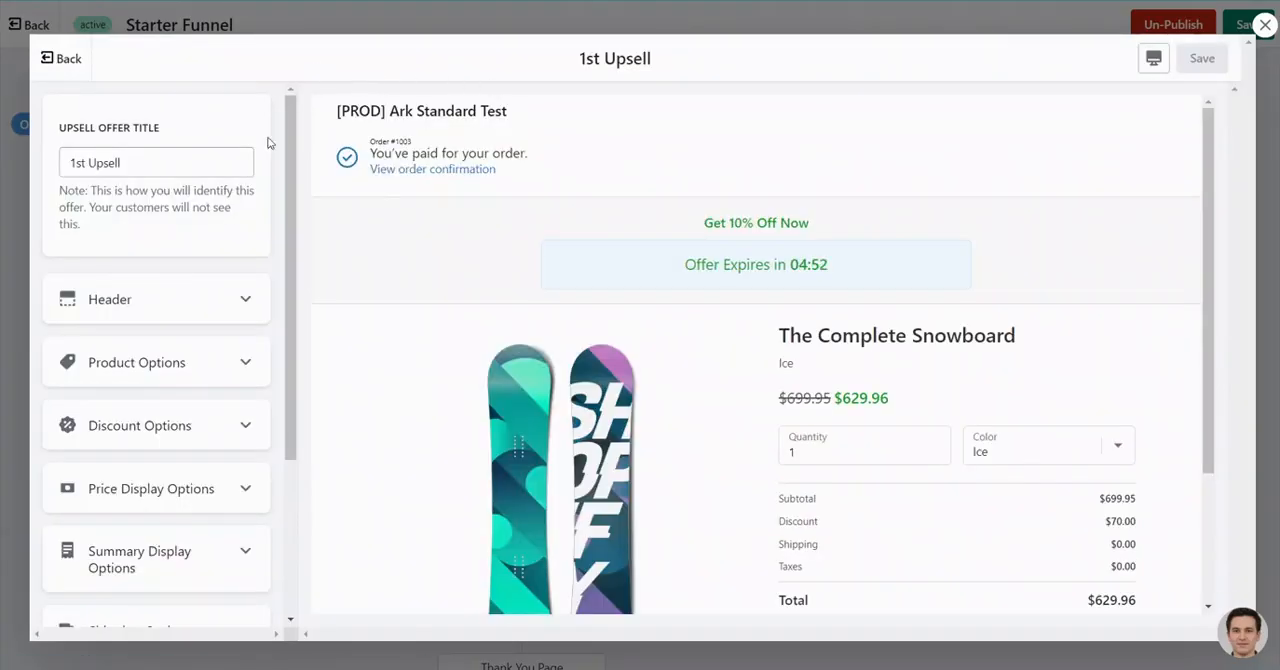
pyautogui.scroll(-3, 684, 354)
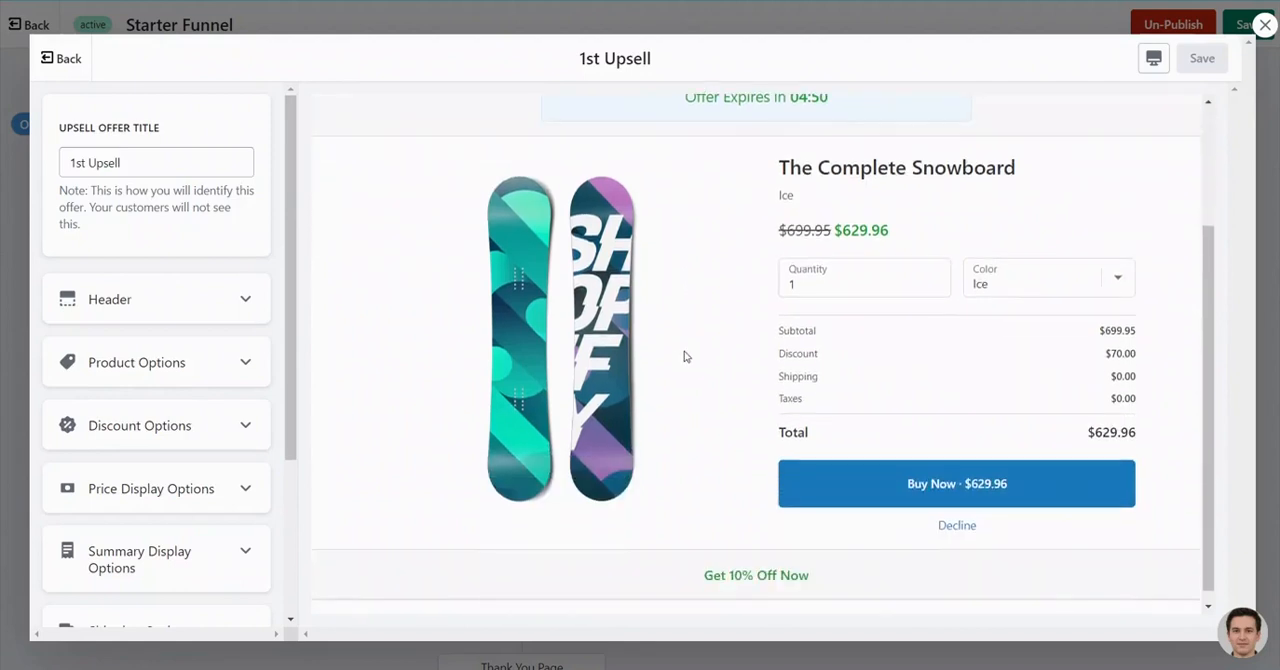
pyautogui.scroll(3, 684, 351)
pyautogui.scroll(-1, 684, 351)
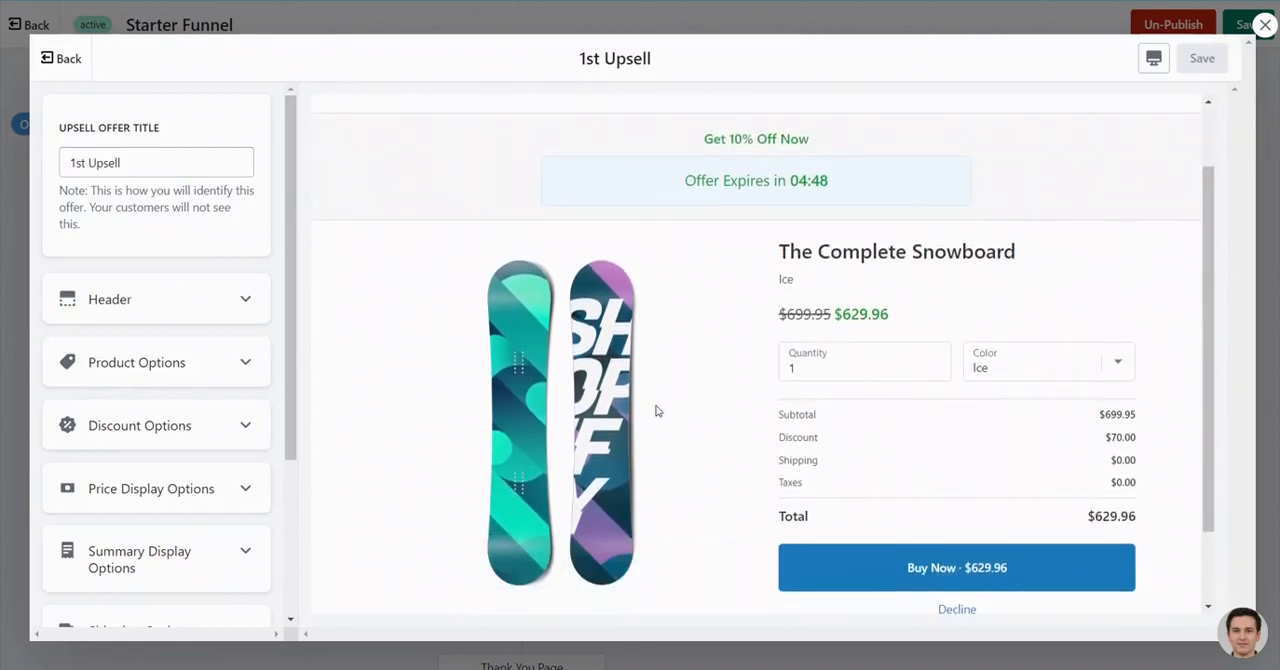
pyautogui.scroll(2, 655, 400)
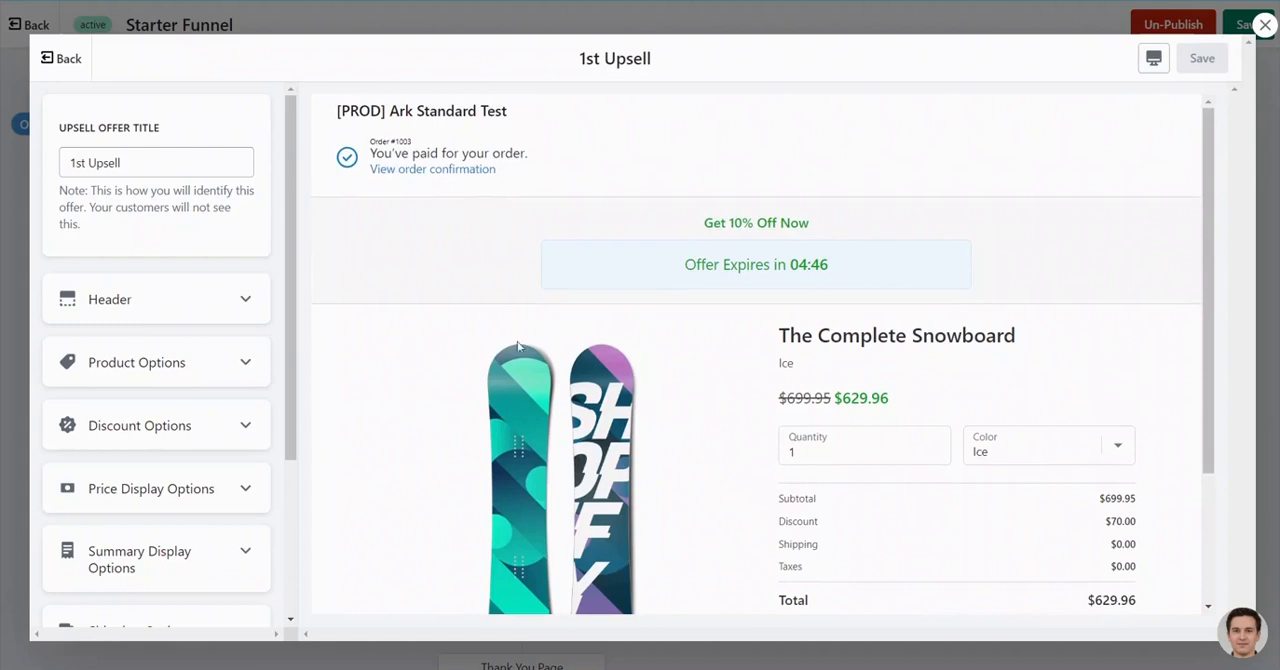
pyautogui.scroll(-2, 202, 223)
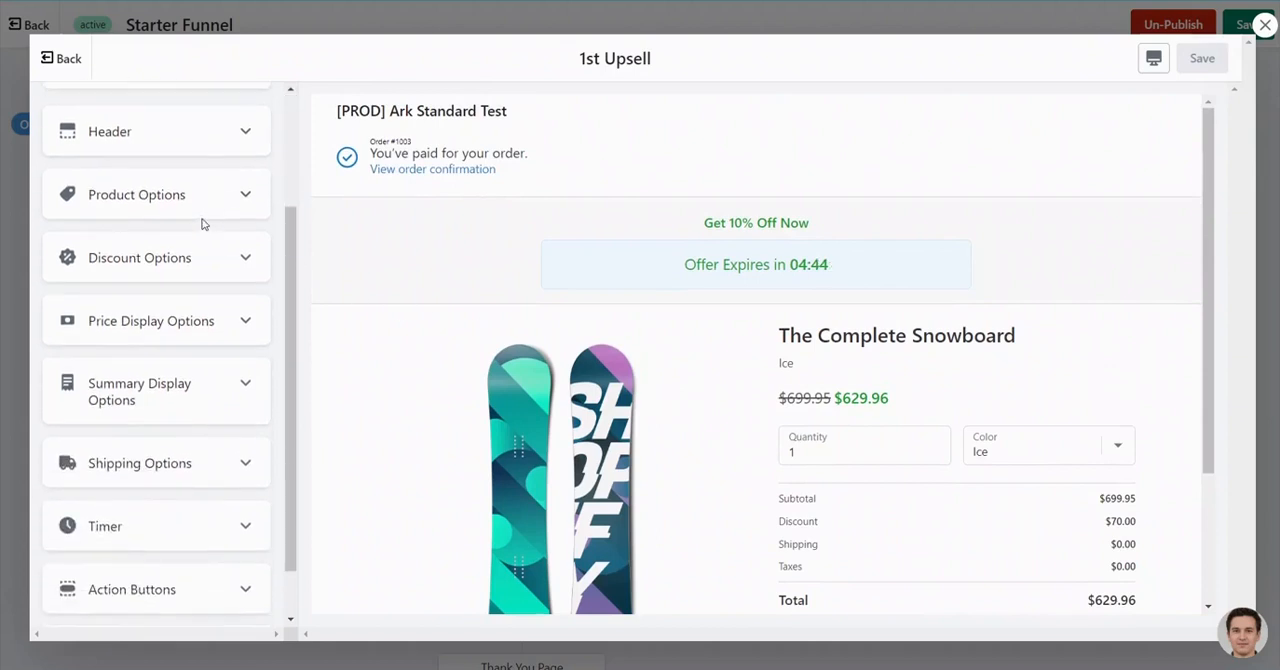
pyautogui.scroll(2, 202, 223)
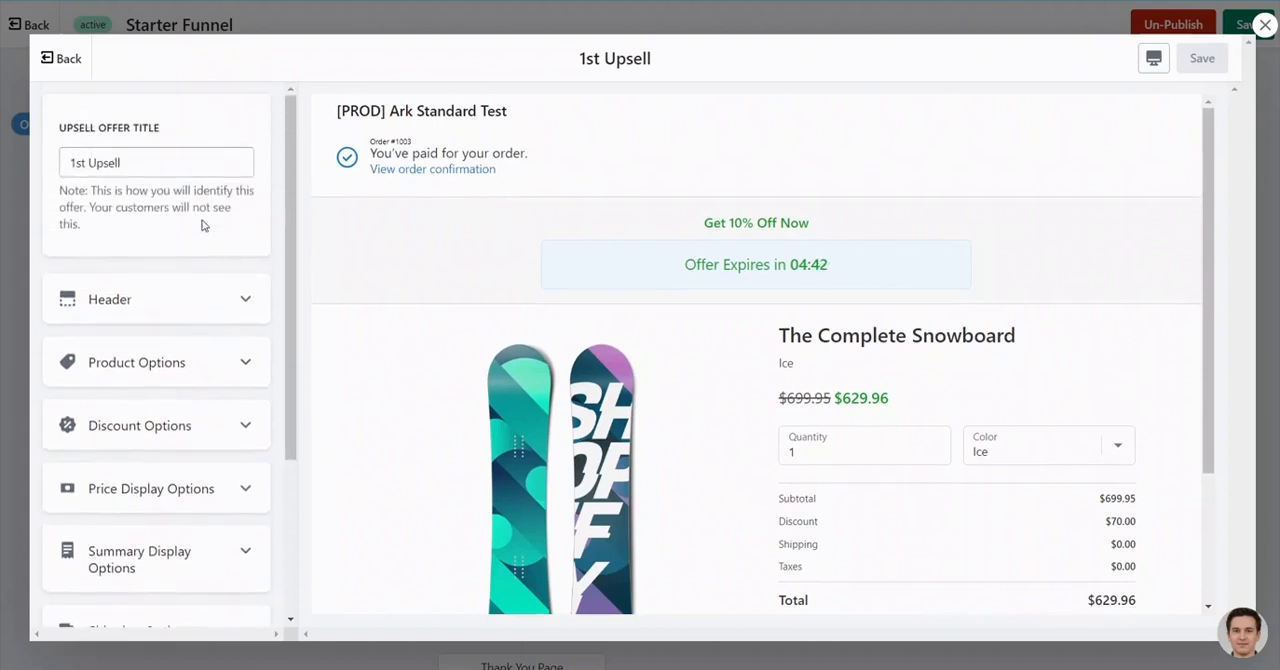
pyautogui.moveTo(153, 166); pyautogui.dragTo(66, 163)
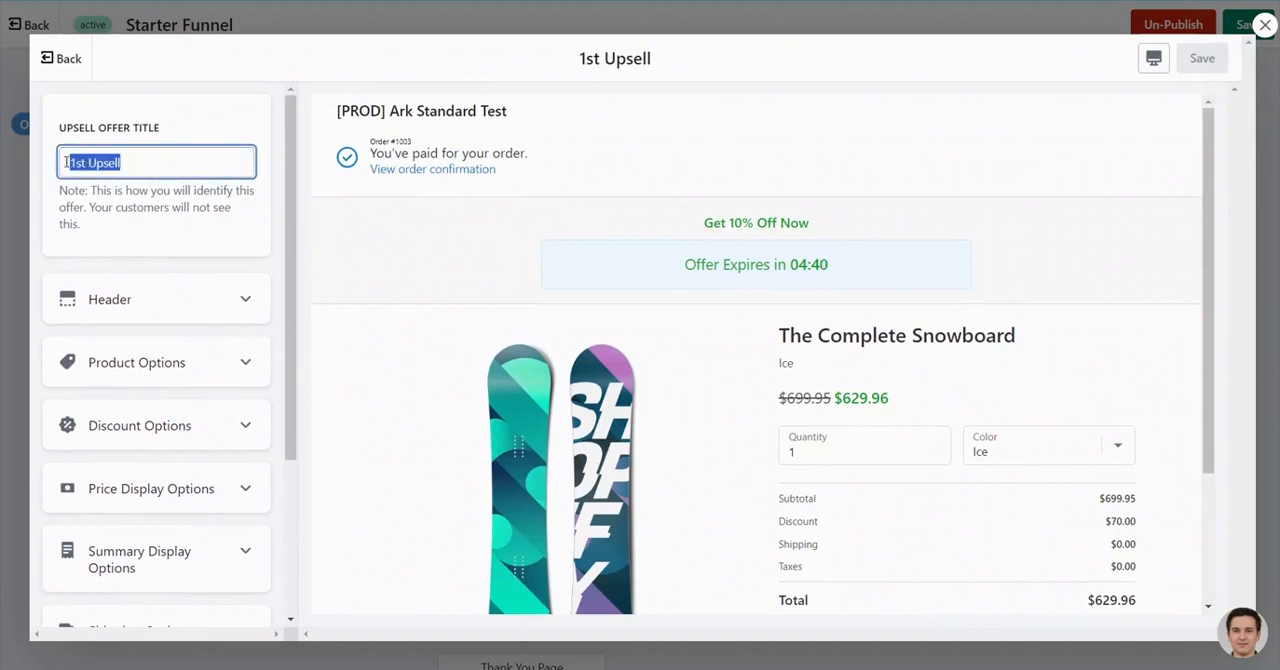
# - Examine the 1st Upsell's Product Options, including the available product sources and the product title settings
pyautogui.click(245, 363)
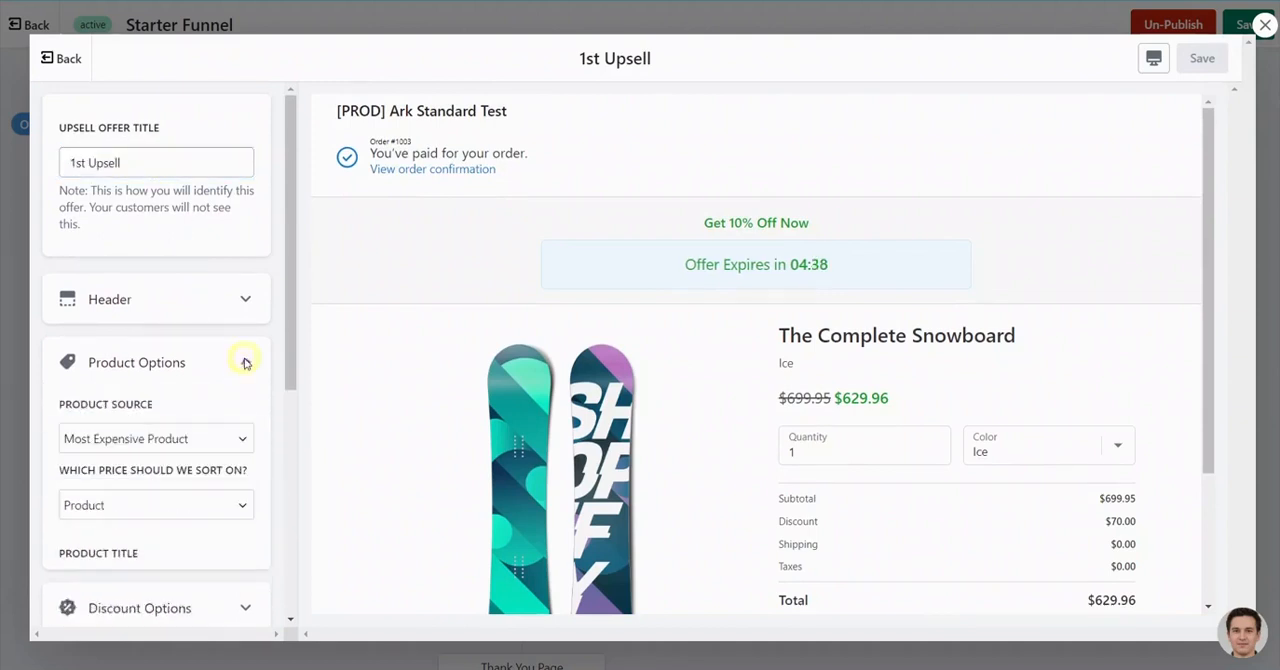
pyautogui.scroll(-1, 210, 371)
pyautogui.scroll(-2, 210, 371)
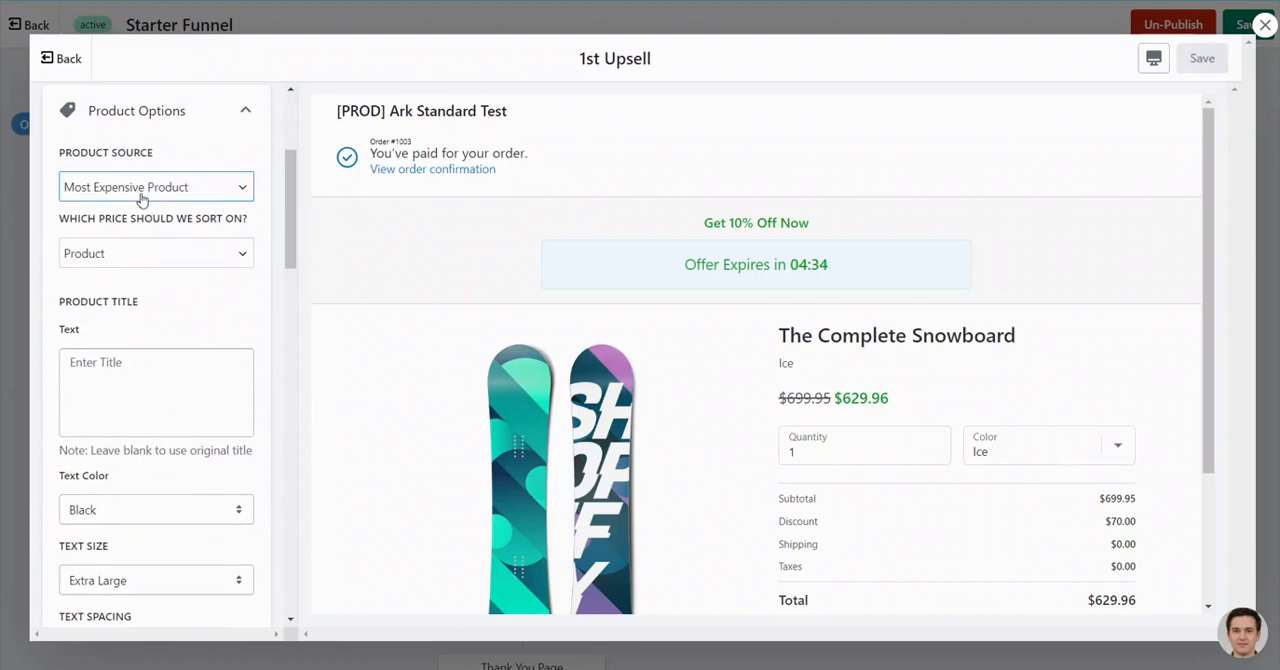
pyautogui.click(196, 189)
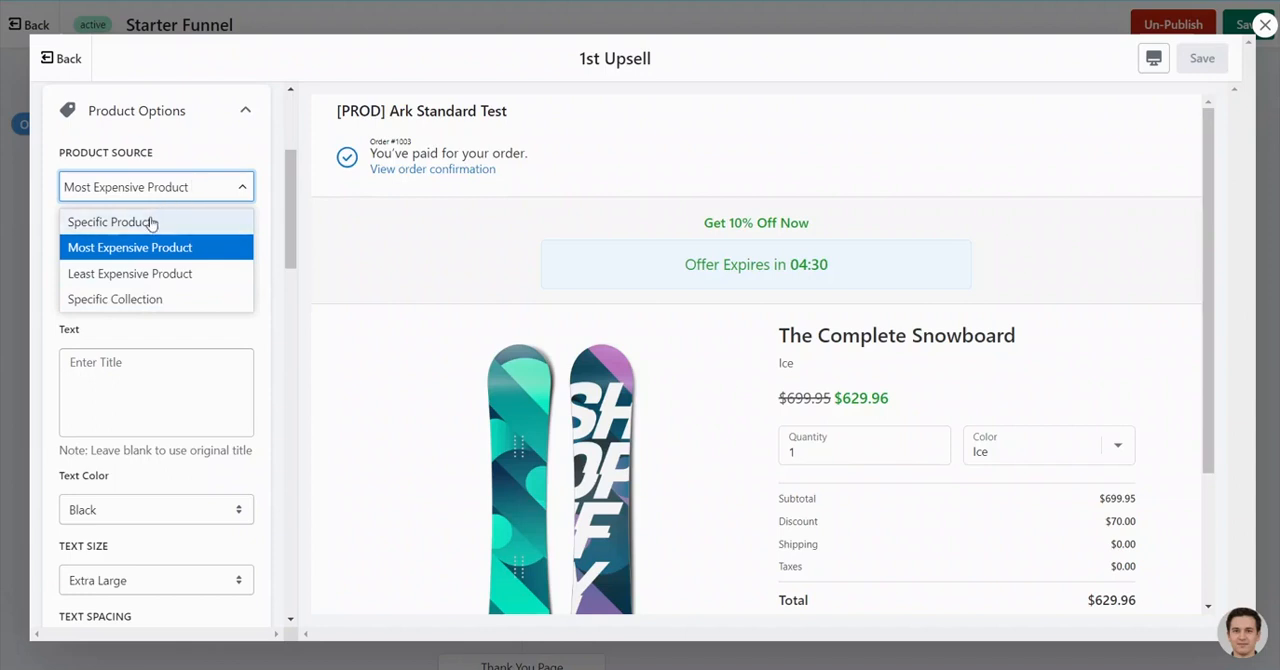
pyautogui.click(221, 167)
pyautogui.scroll(-2, 200, 253)
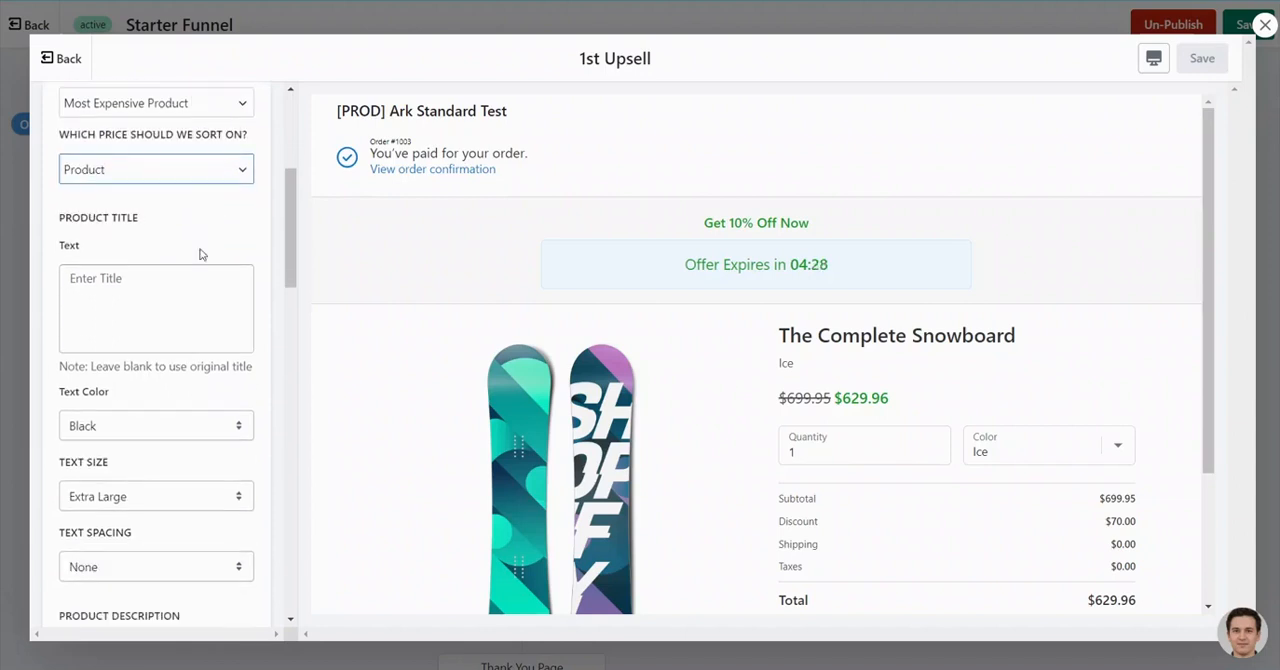
pyautogui.scroll(2, 230, 176)
pyautogui.click(245, 111)
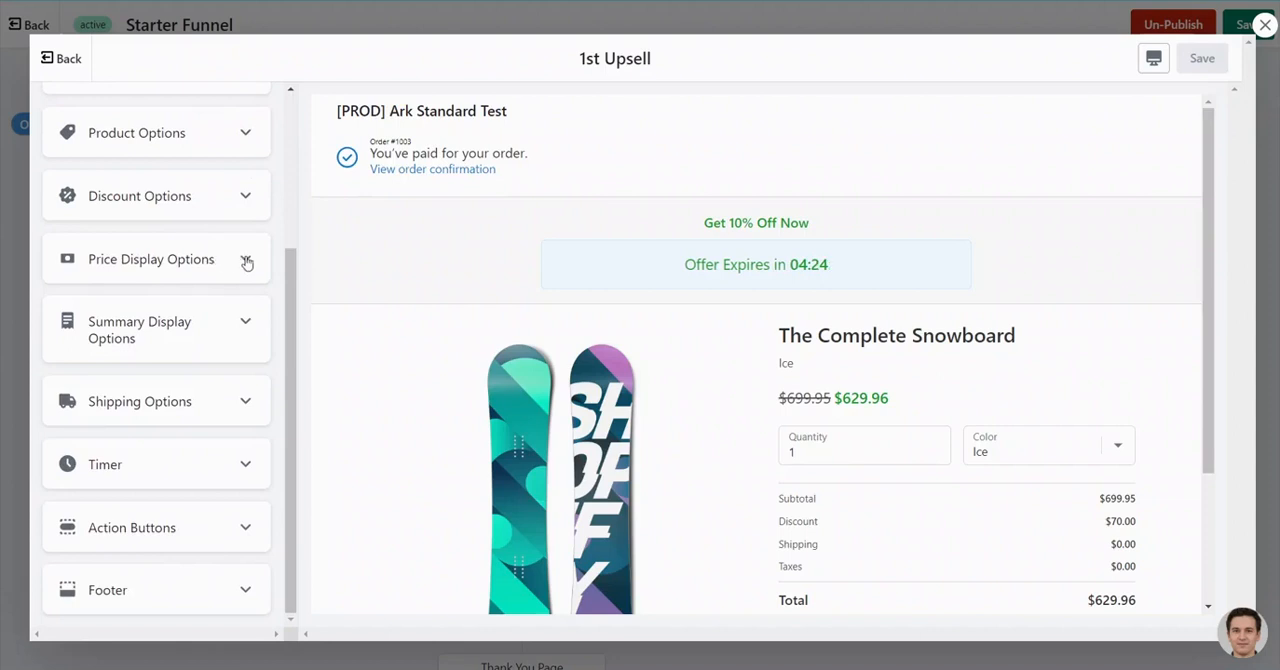
# - Examine the 1st Upsell's Discount Options and remaining setting sections, and close the offer editor without changes
pyautogui.click(246, 200)
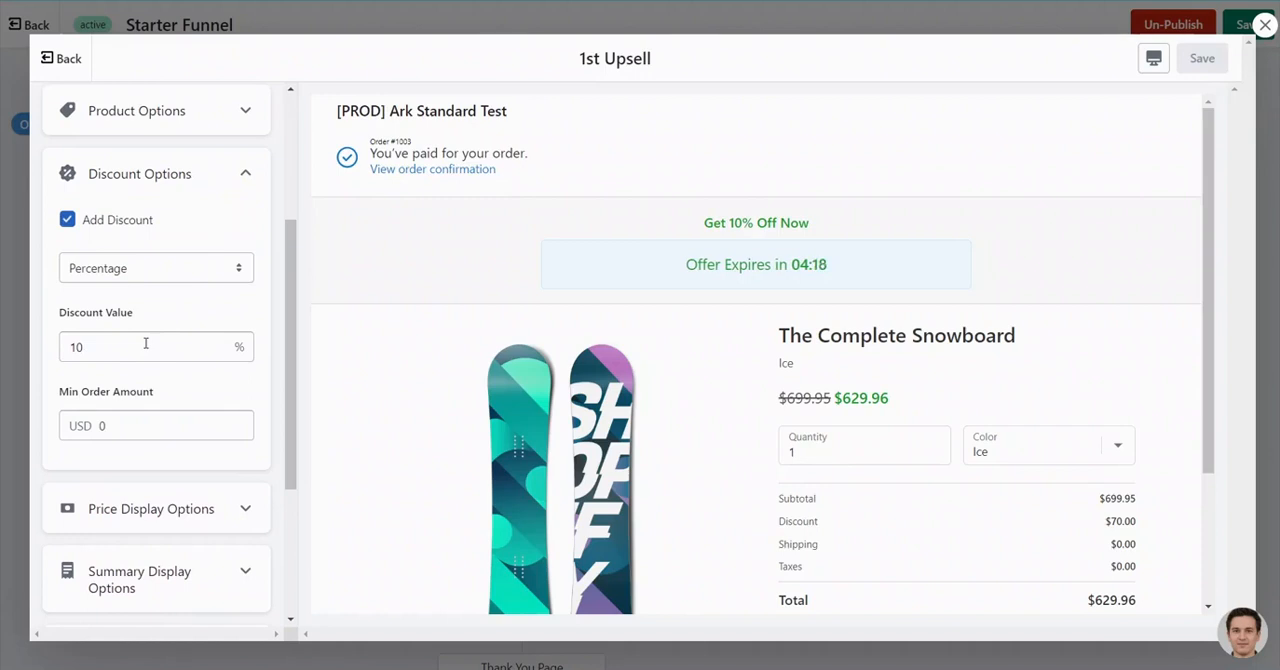
pyautogui.click(245, 174)
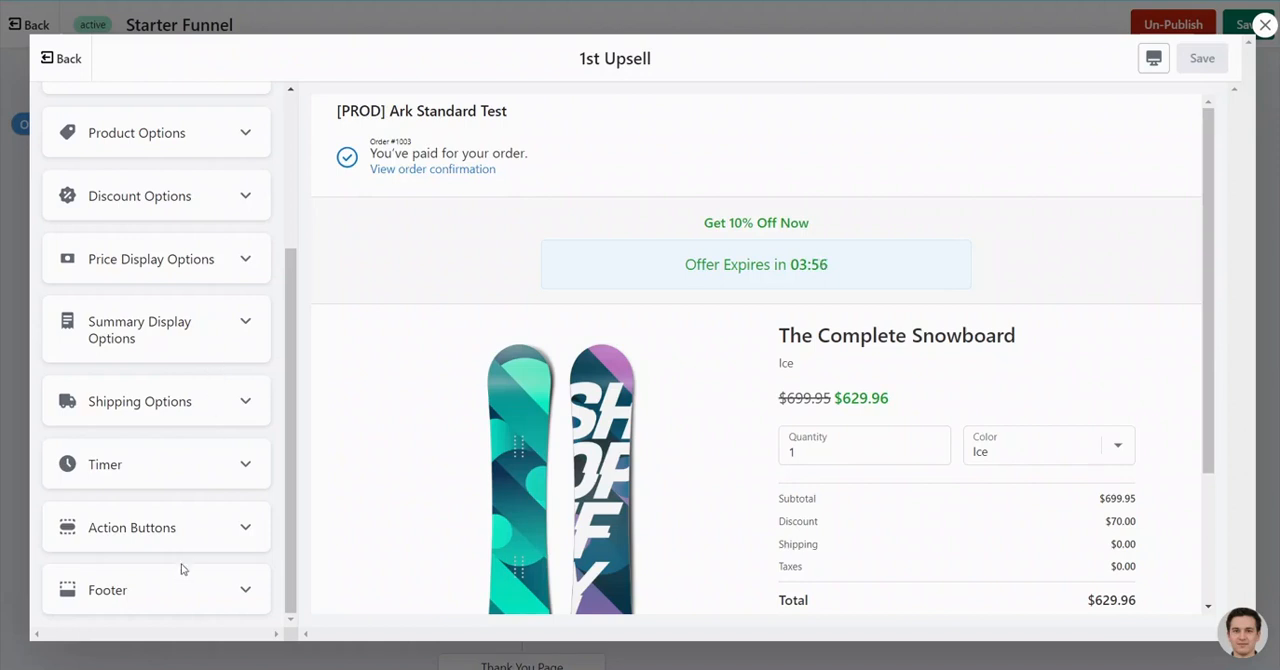
pyautogui.scroll(-2, 473, 406)
pyautogui.scroll(2, 473, 406)
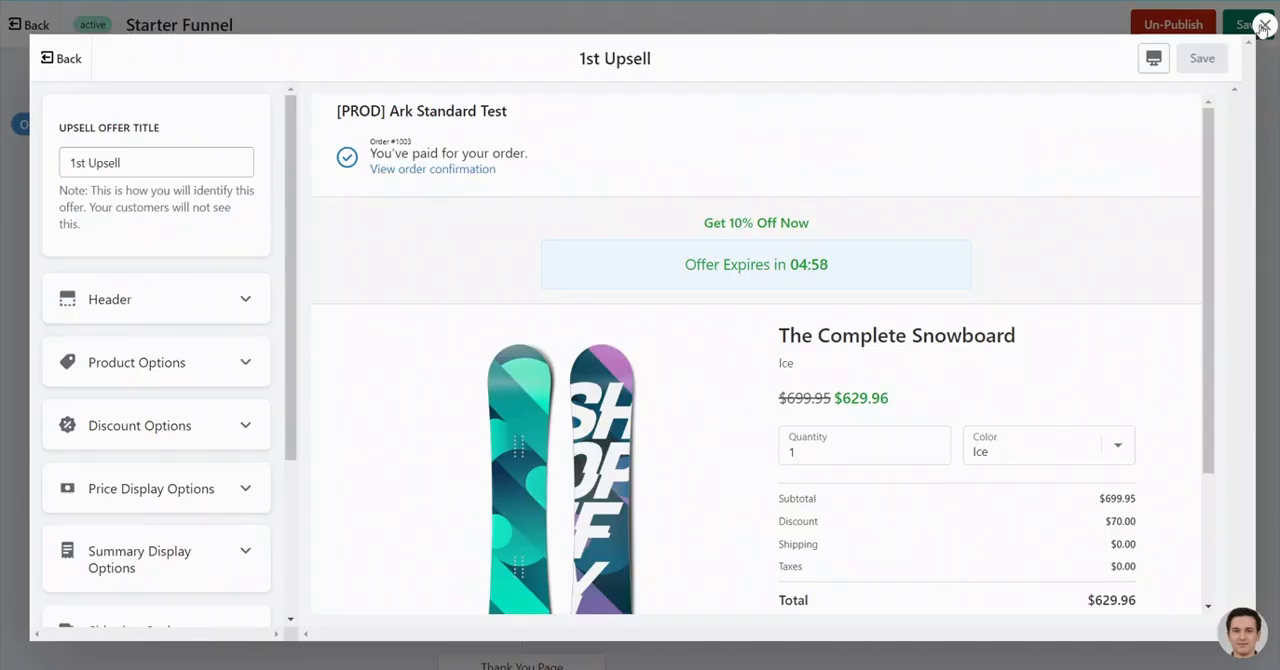
pyautogui.click(1265, 24)
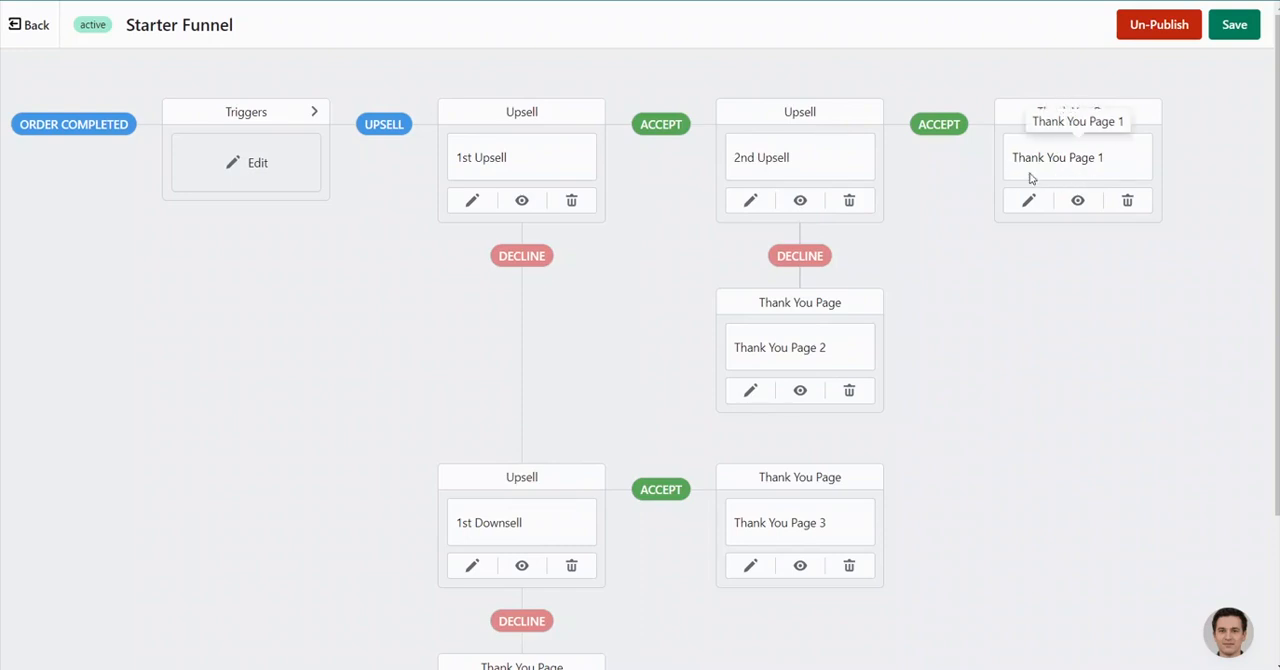
# - Open Thank You Page 1 for editing and view the section types that can be added to its Left Side
pyautogui.scroll(-2, 1055, 205)
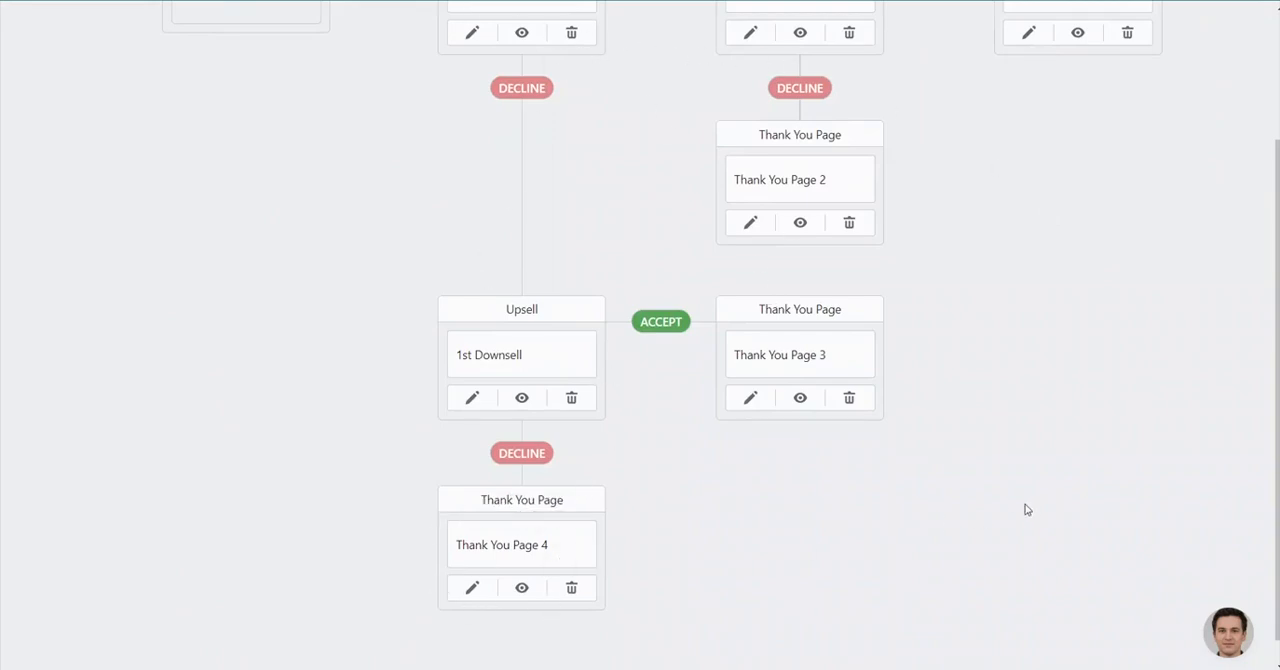
pyautogui.scroll(2, 1025, 510)
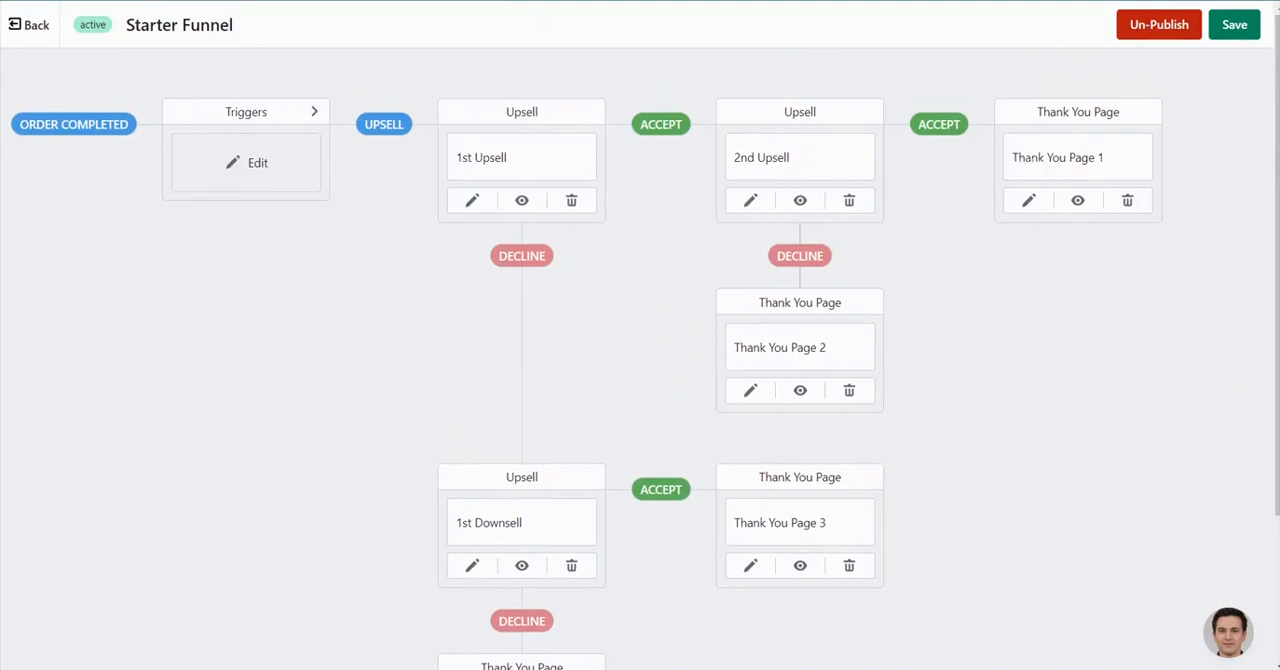
pyautogui.click(1030, 202)
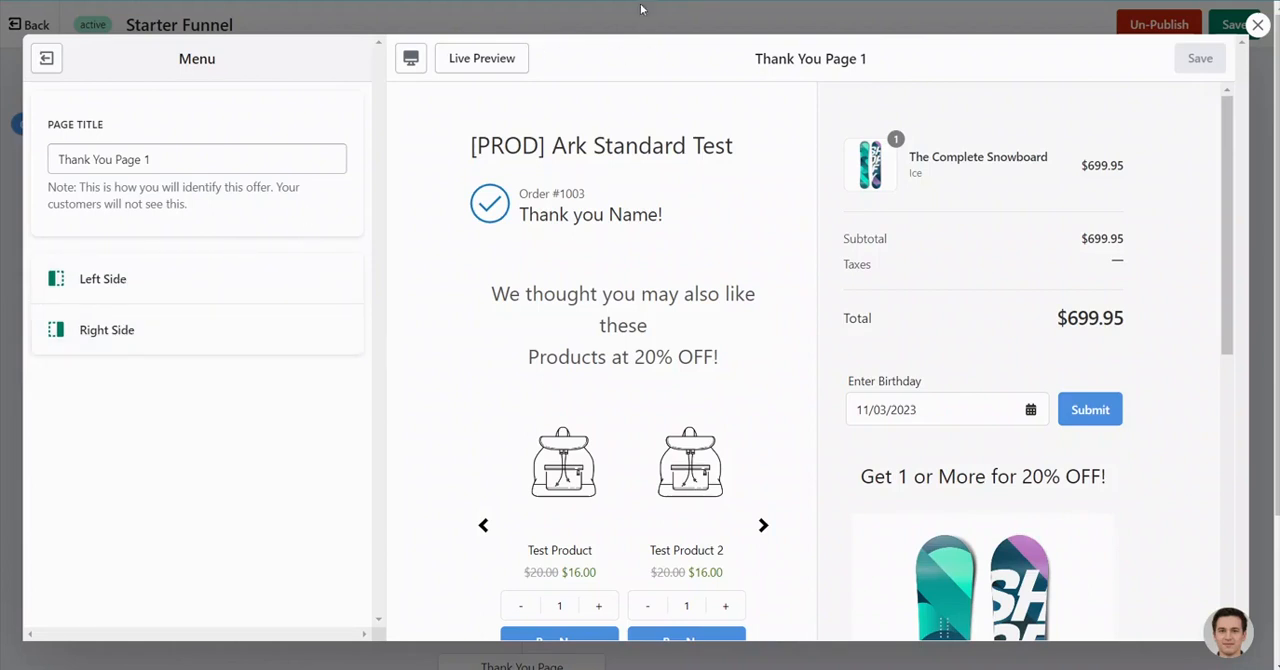
pyautogui.click(133, 280)
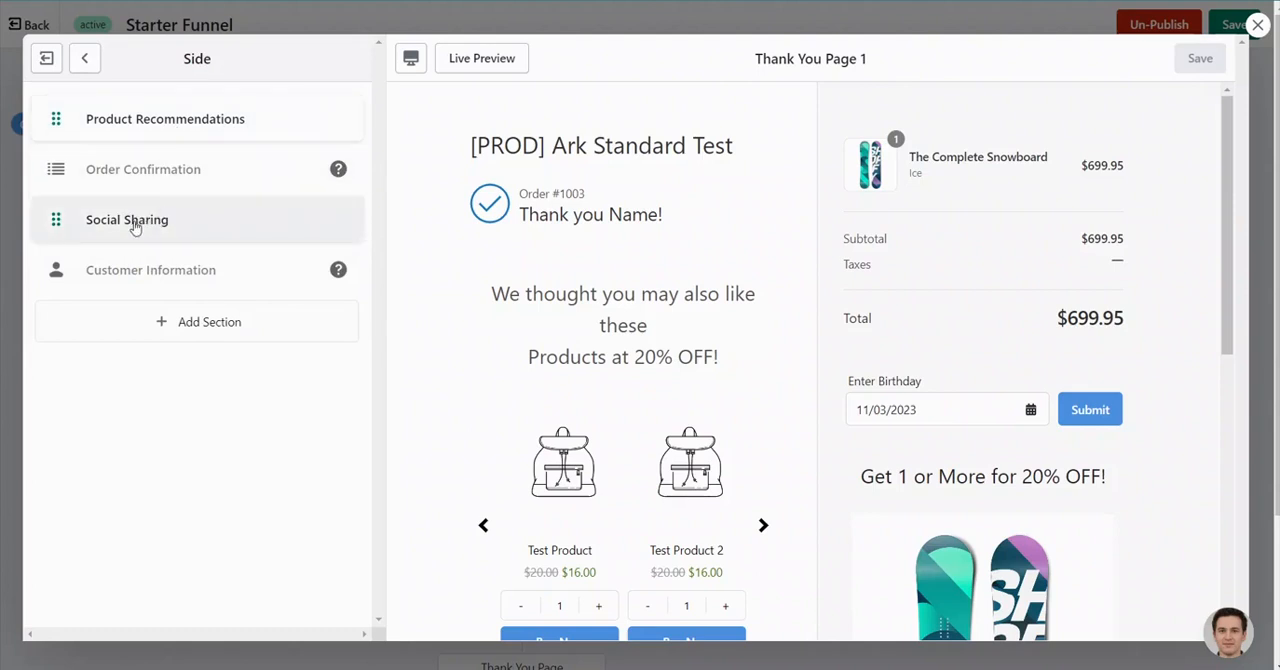
pyautogui.click(183, 331)
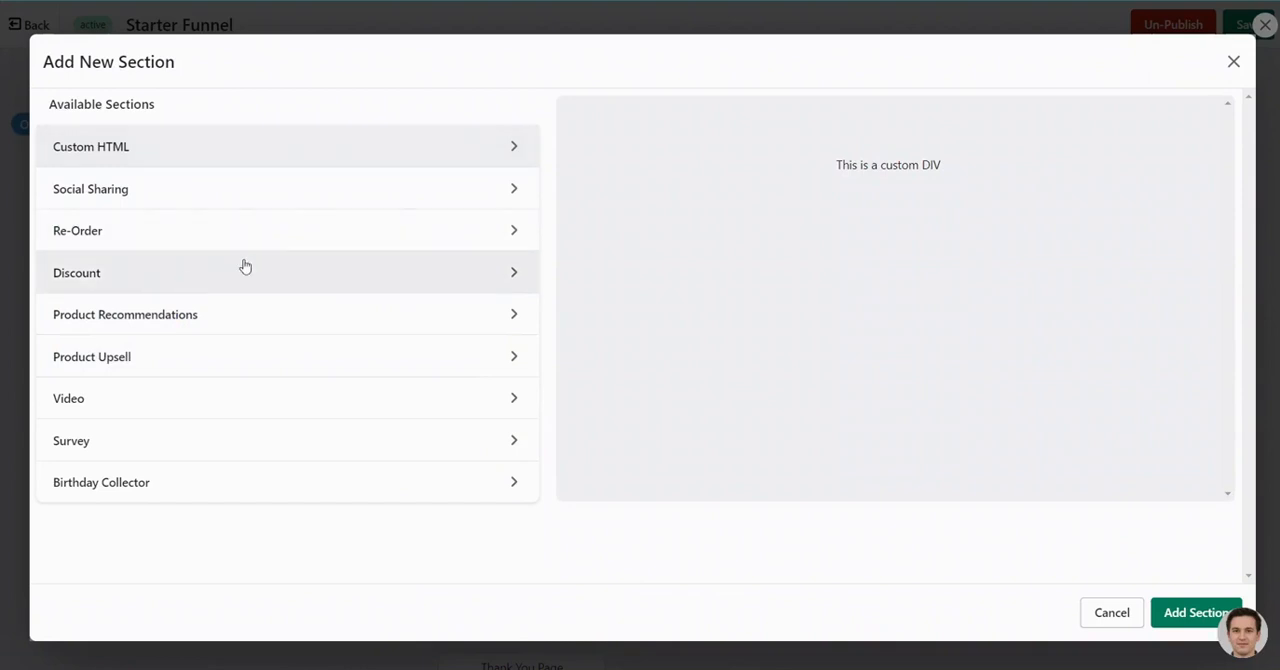
pyautogui.click(1233, 63)
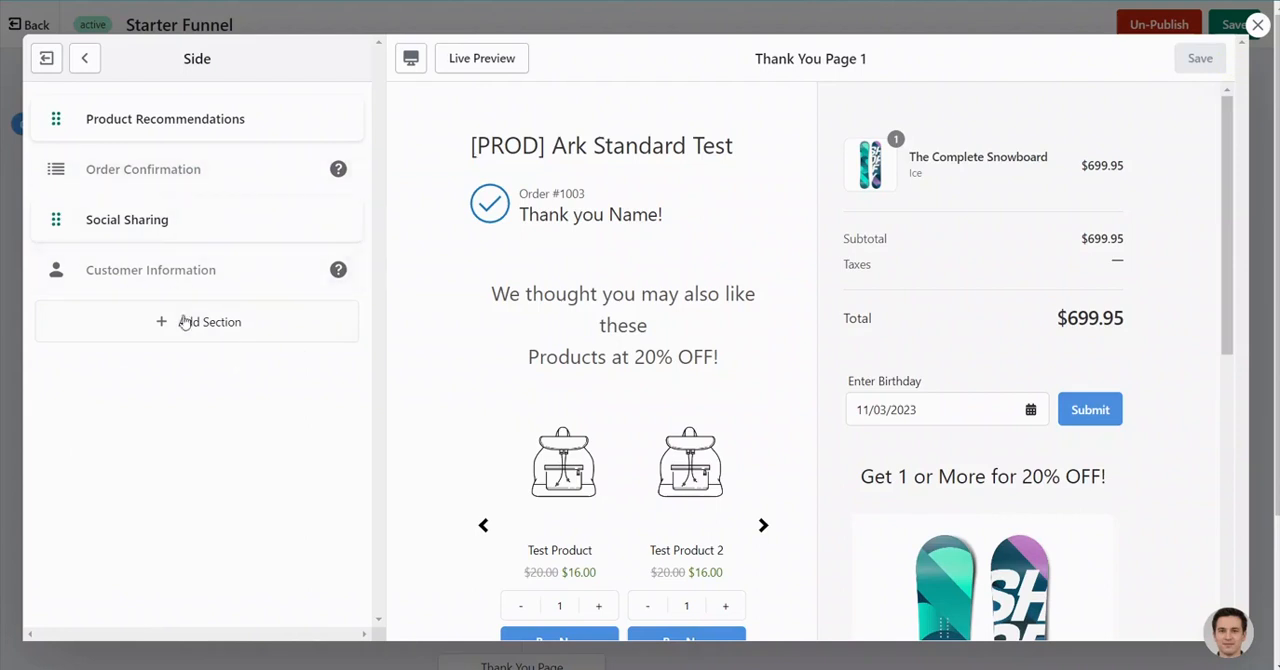
# - Examine the Right Side sections of Thank You Page 1 and their customer preview, and close the page editor without changes
pyautogui.click(86, 60)
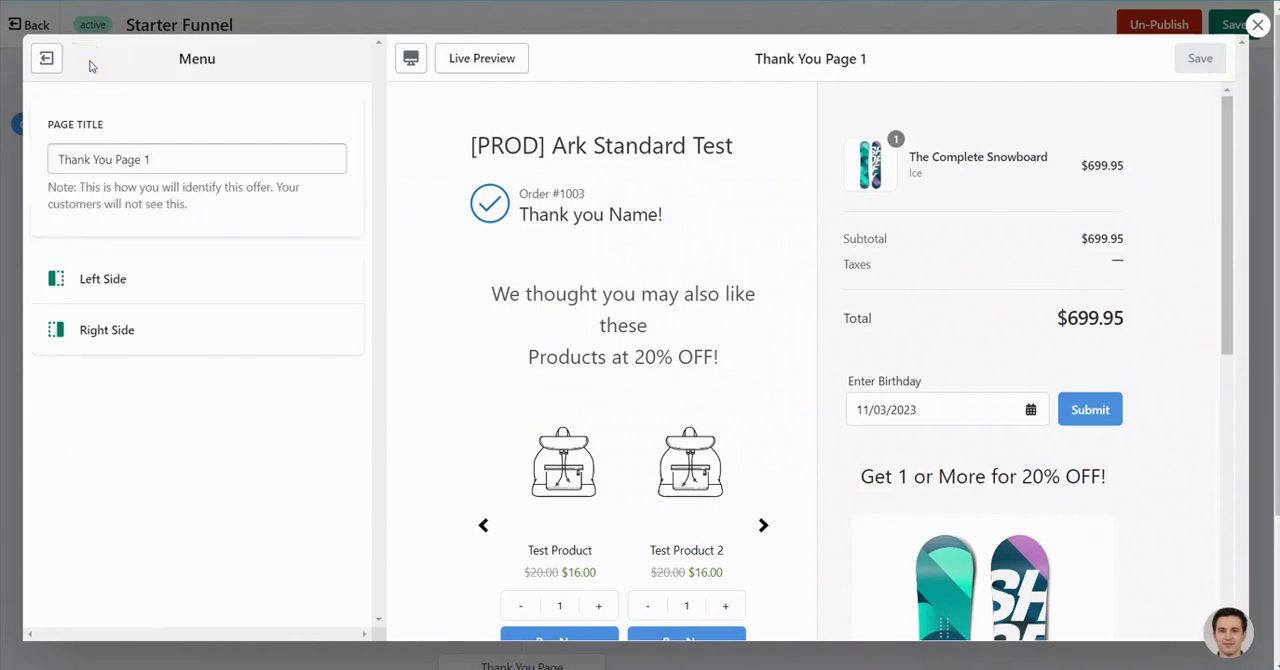
pyautogui.click(105, 337)
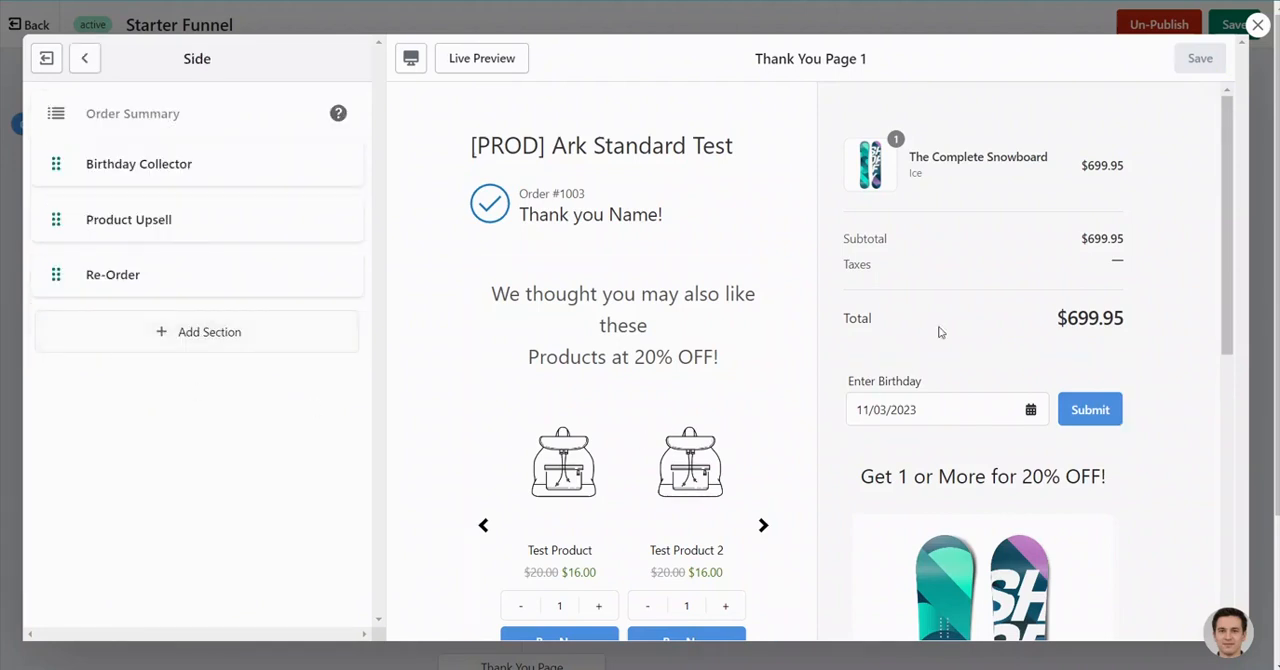
pyautogui.scroll(-6, 1055, 259)
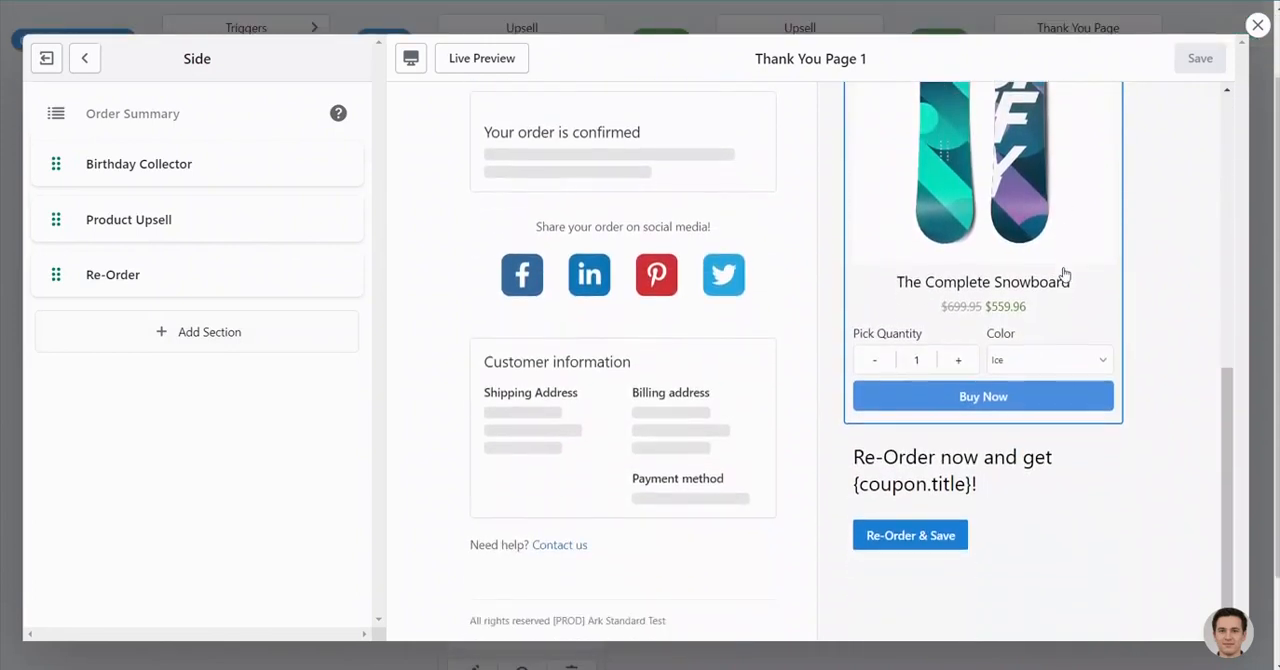
pyautogui.scroll(3, 1065, 274)
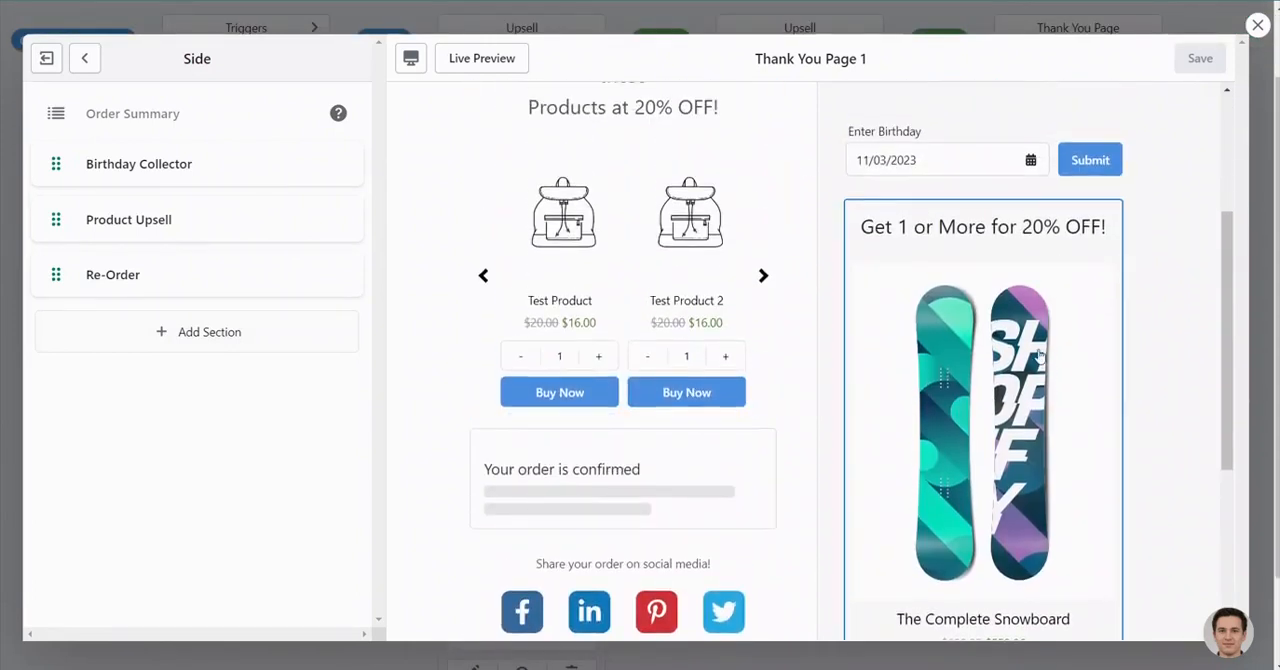
pyautogui.scroll(3, 1039, 355)
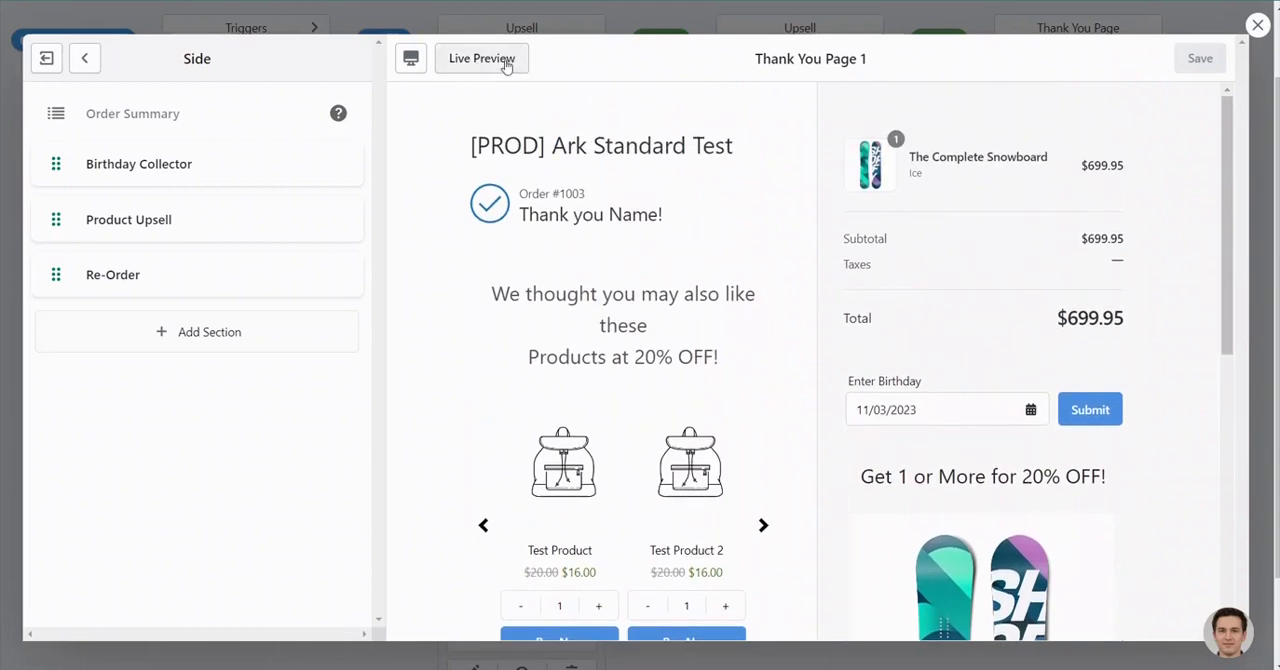
pyautogui.click(1257, 24)
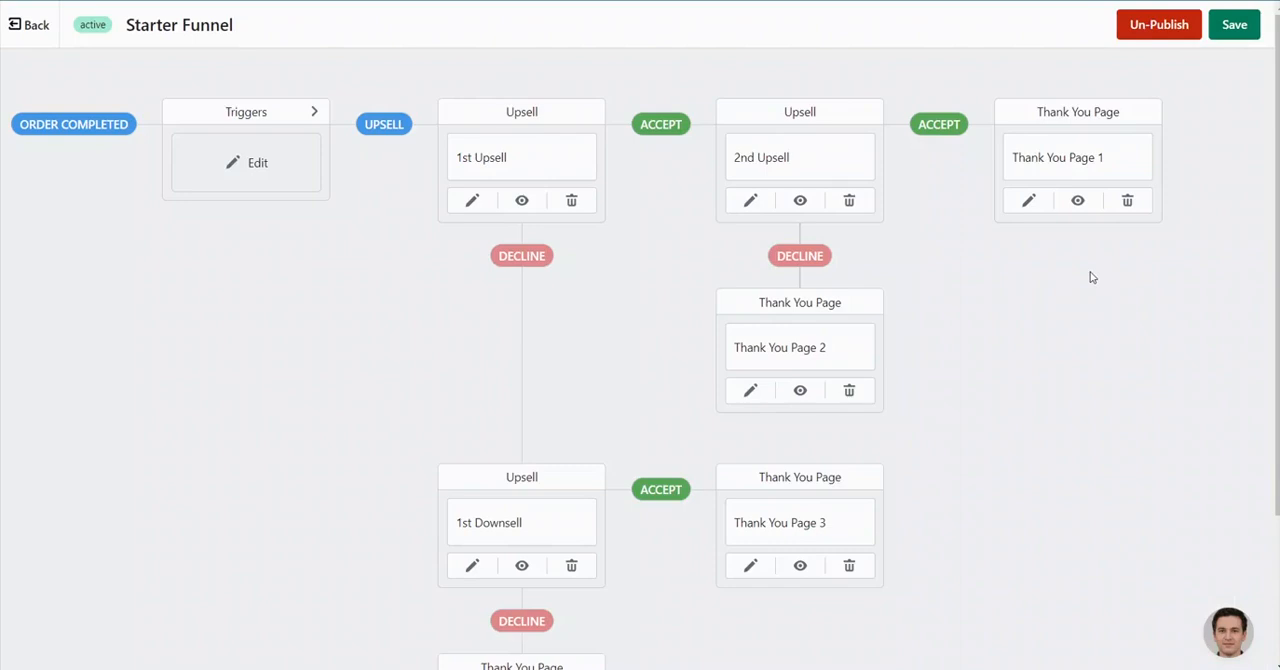
# - Look over the whole Starter Funnel flow, including the downsell branch down to Thank You Page 4
pyautogui.scroll(-2, 1008, 322)
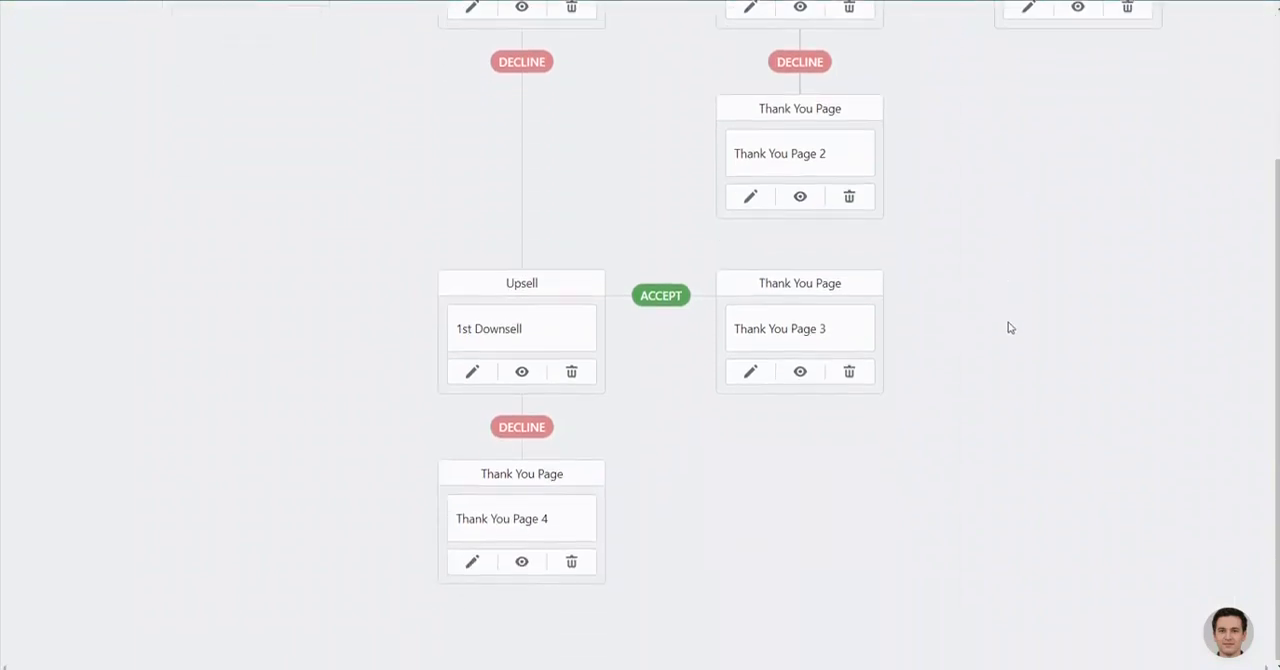
pyautogui.scroll(2, 1008, 322)
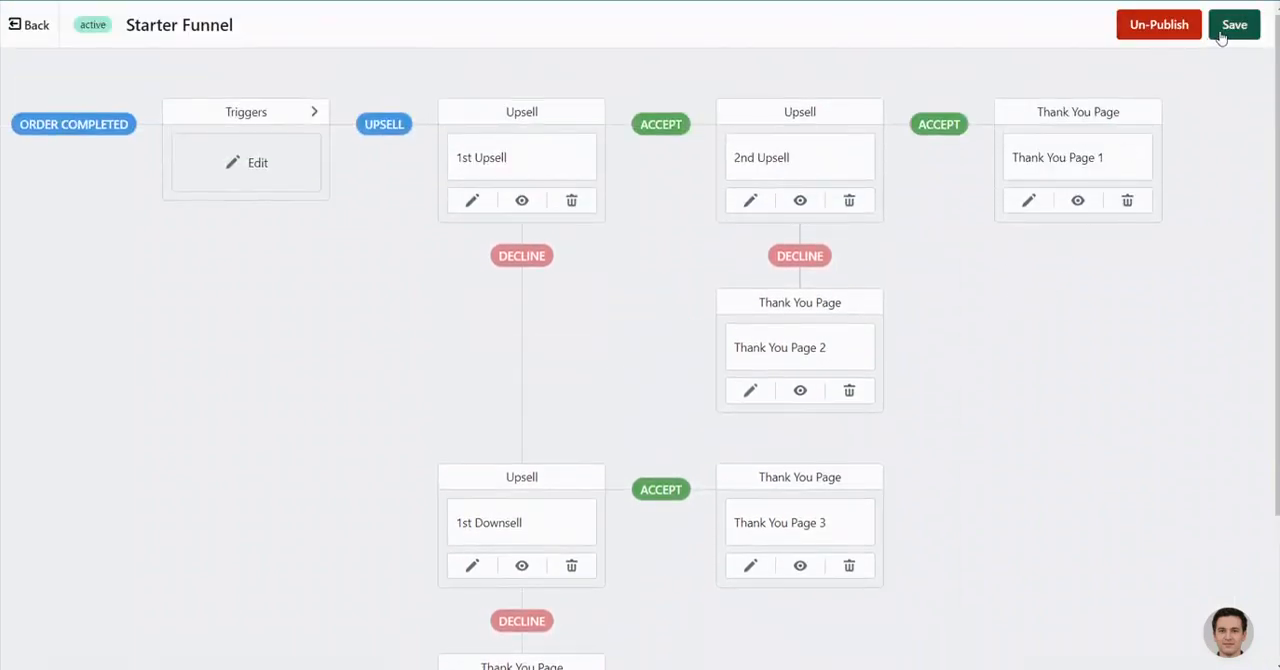